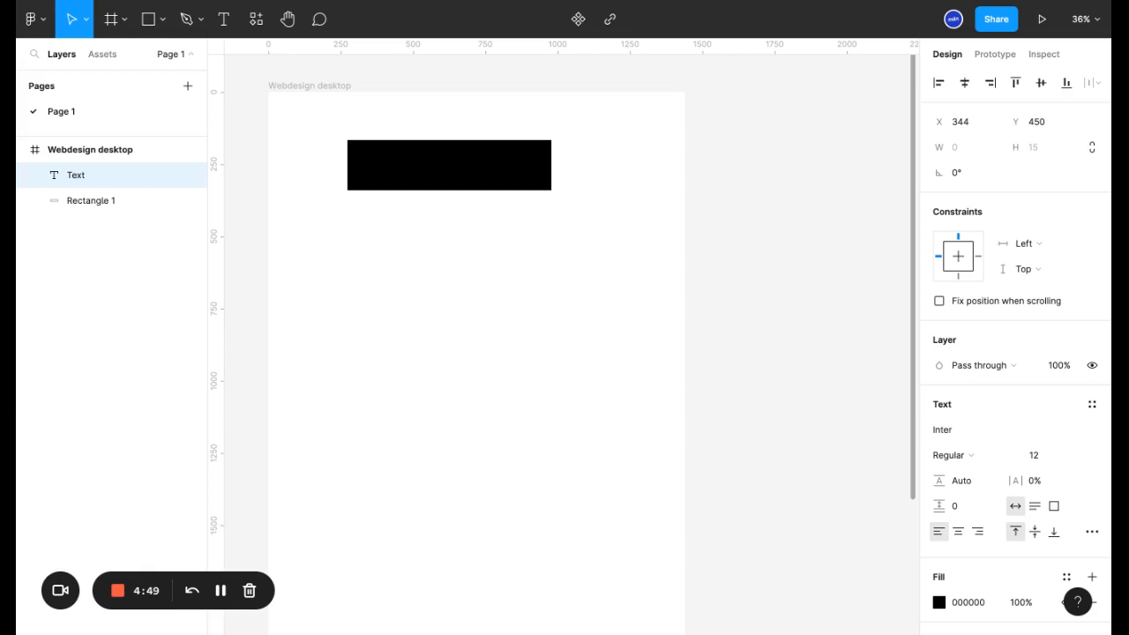
- Enter "En savoir plus" as the content of the new text layer in the Webdesign desktop frame
{"action": "type", "text": "C"}
{"action": "type", "text": "voir plus"}
{"action": "key", "text": "Escape"}
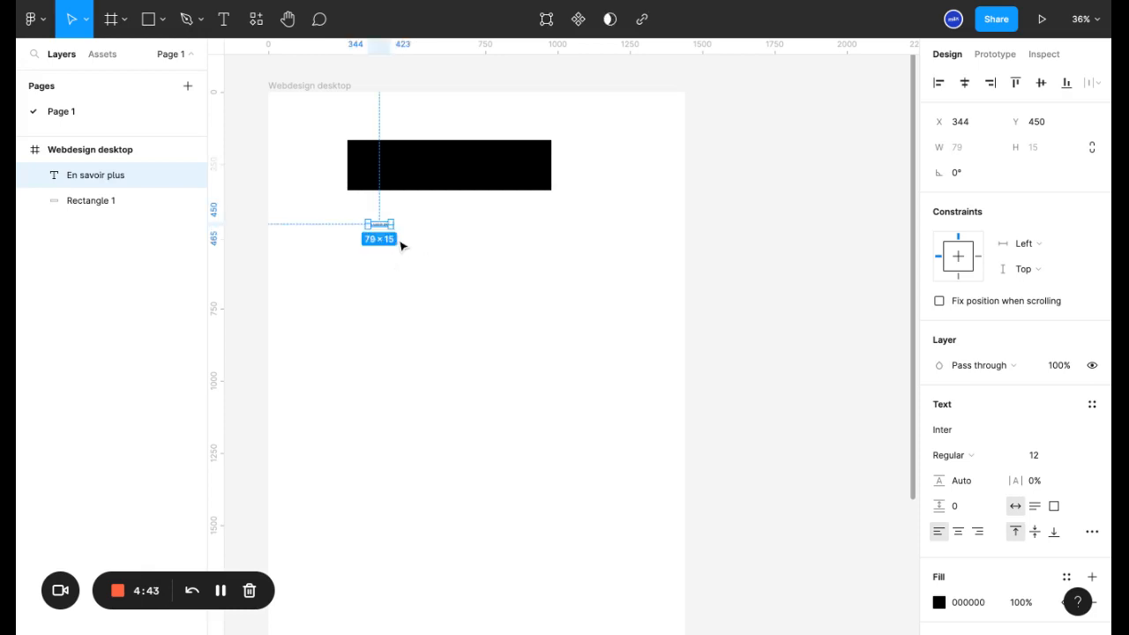
- Set the text's font size to 52 and move it to the centre of the black rectangle at X 456, Y 222
{"action": "left_click", "coordinate": [1041, 453]}
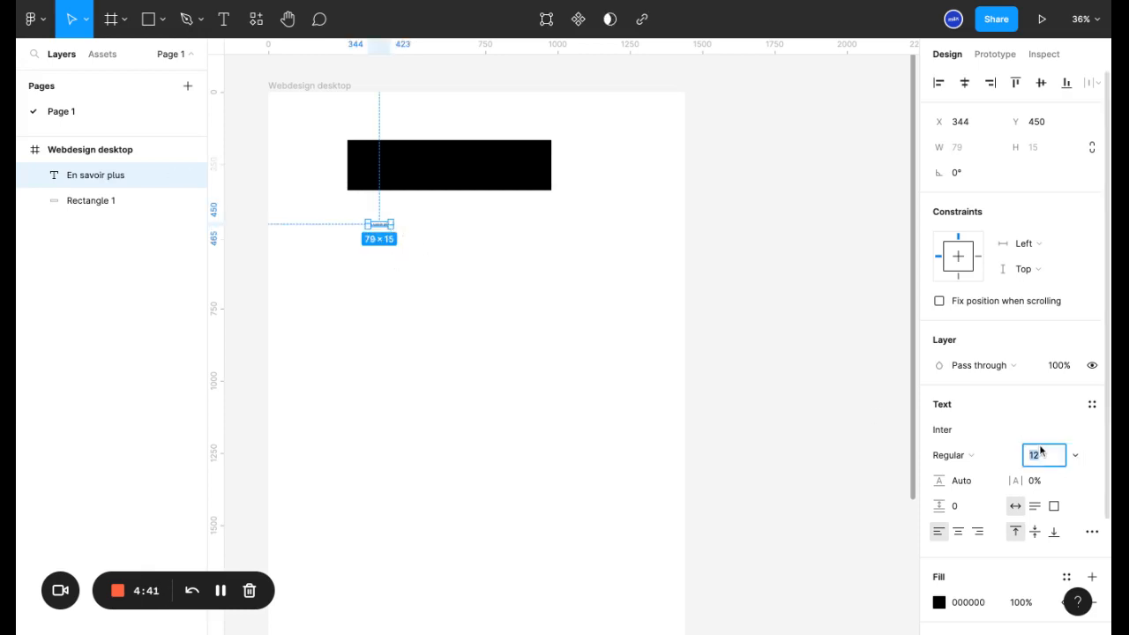
{"action": "type", "text": "52"}
{"action": "key", "text": "Return"}
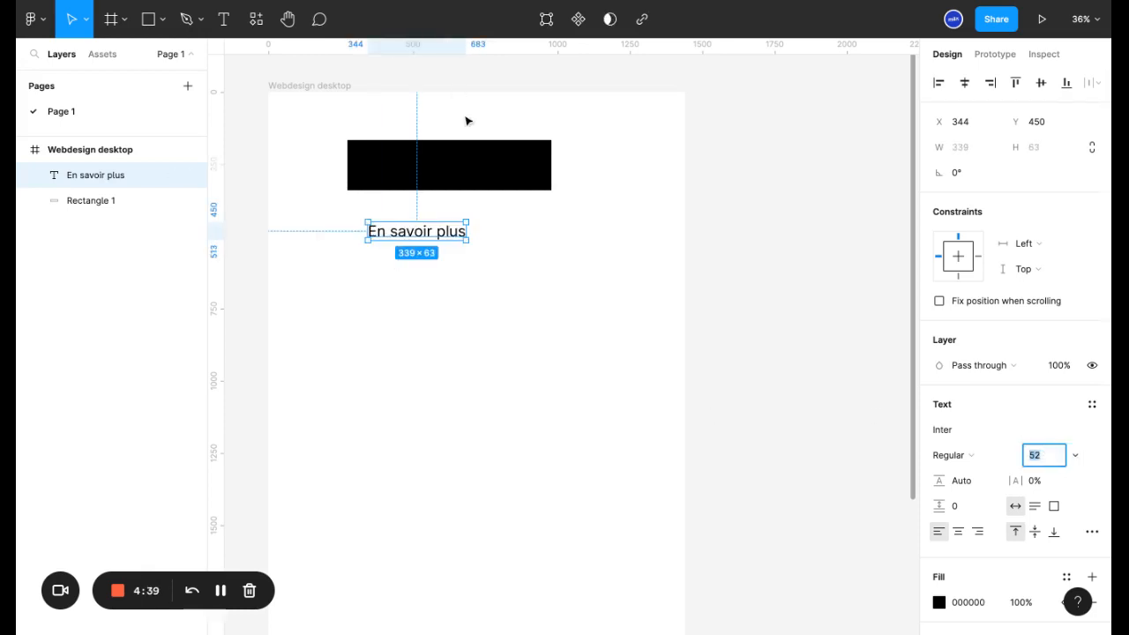
{"action": "left_click_drag", "start_coordinate": [423, 231], "coordinate": [429, 237]}
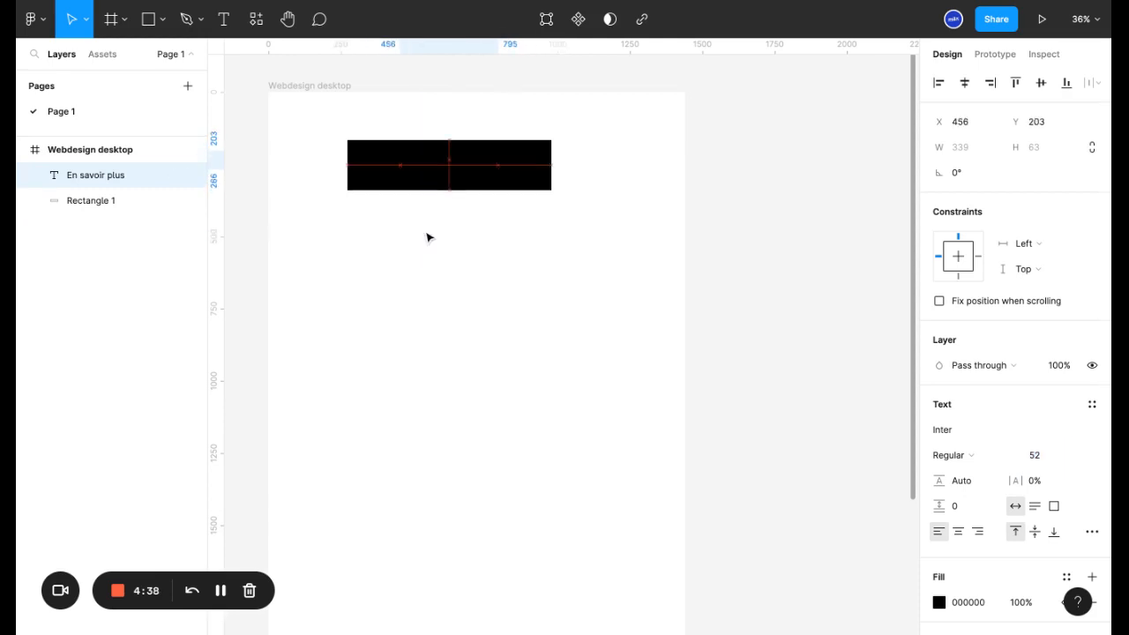
{"action": "left_click_drag", "start_coordinate": [456, 167], "coordinate": [456, 172]}
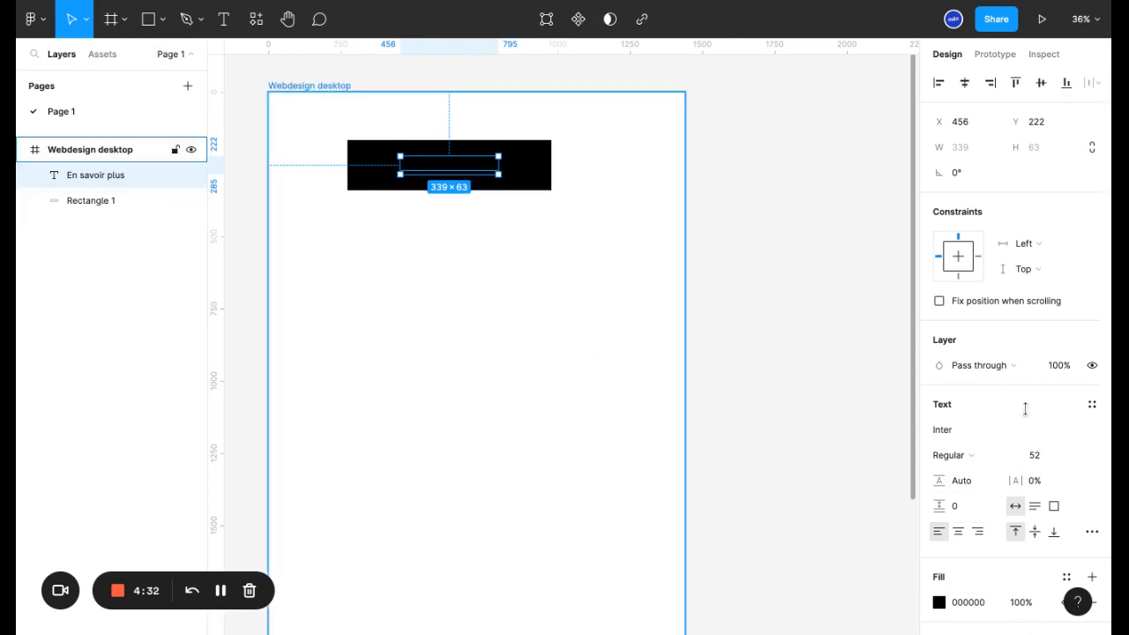
- Change the fill of the "En savoir plus" text to white, FFFFFF
{"action": "scroll", "coordinate": [1073, 472], "scroll_direction": "down", "scroll_amount": 1}
{"action": "scroll", "coordinate": [1073, 472], "scroll_direction": "down", "scroll_amount": 3}
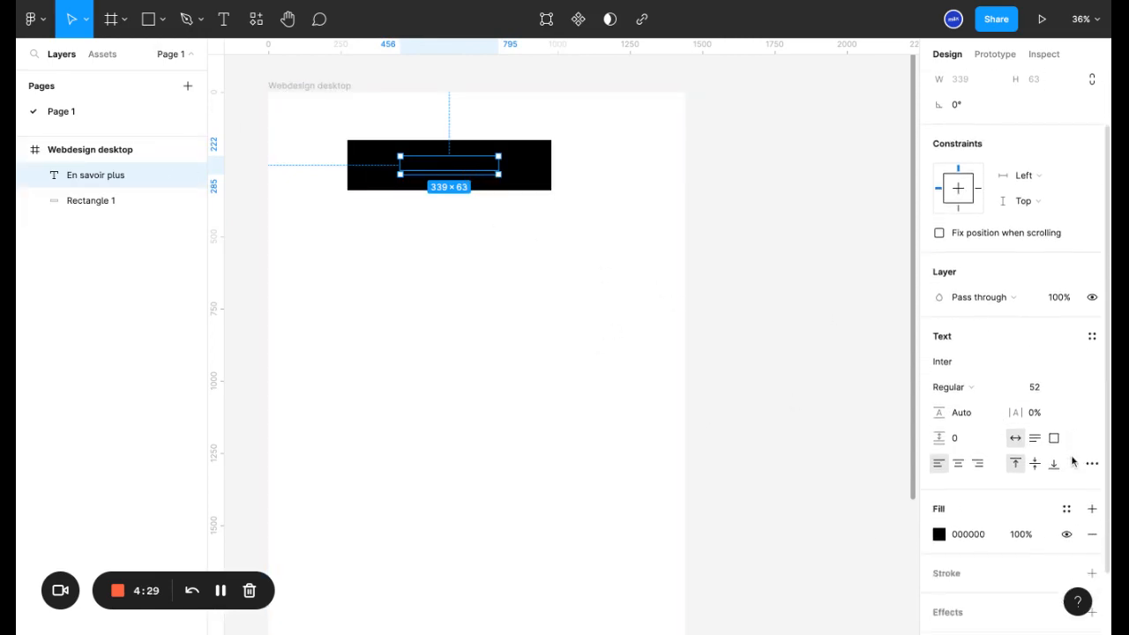
{"action": "left_click", "coordinate": [542, 244]}
{"action": "left_click", "coordinate": [477, 171]}
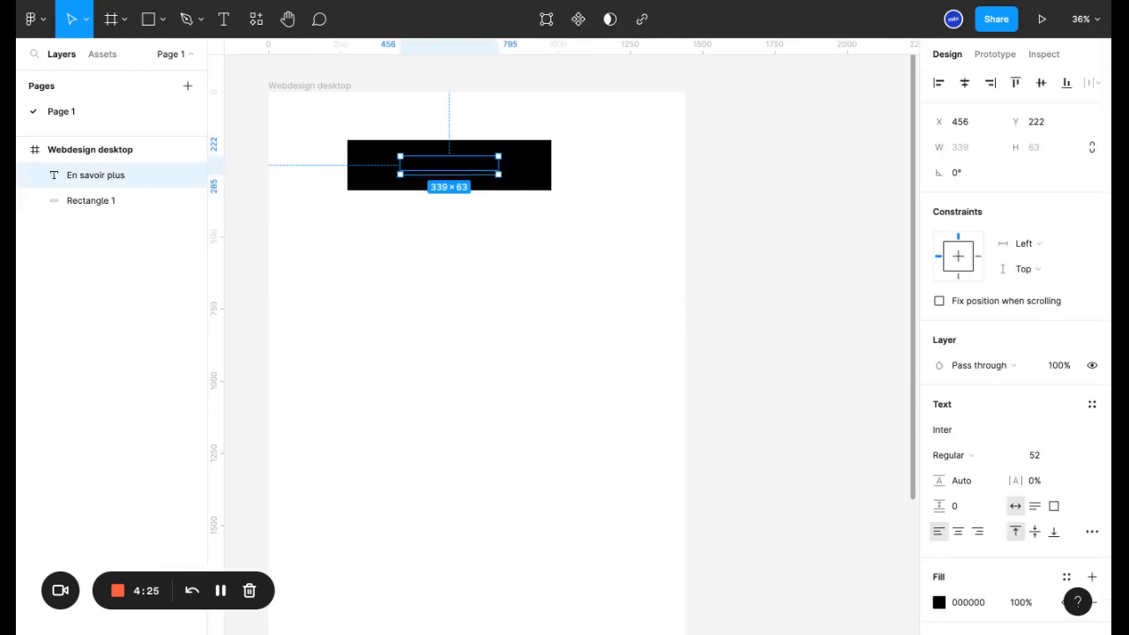
{"action": "scroll", "coordinate": [949, 481], "scroll_direction": "down", "scroll_amount": 3}
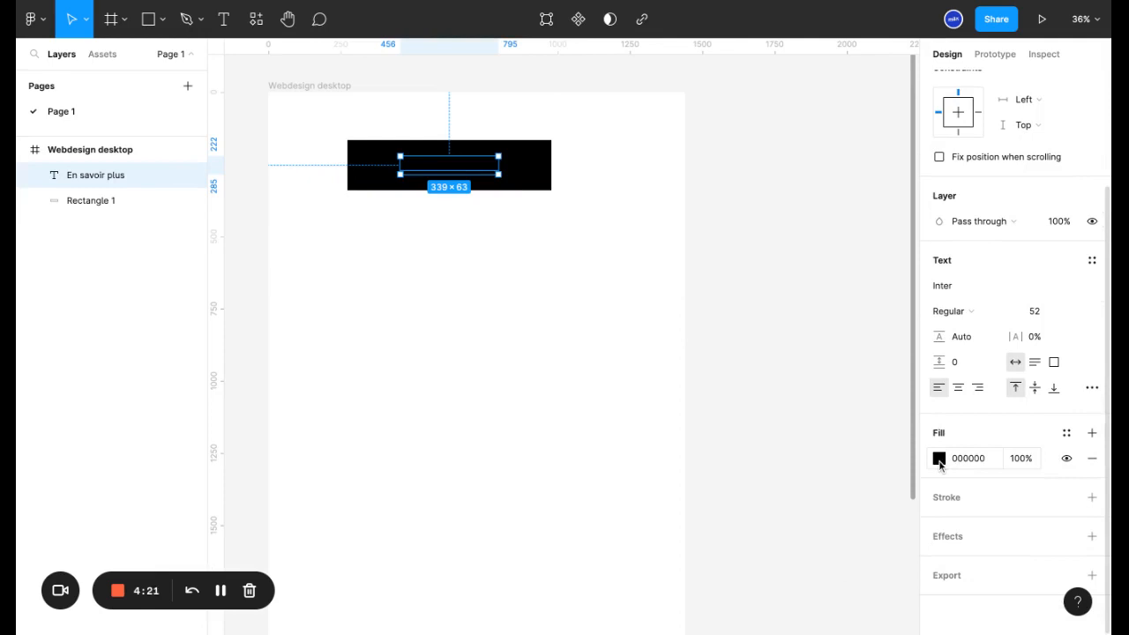
{"action": "left_click", "coordinate": [939, 458]}
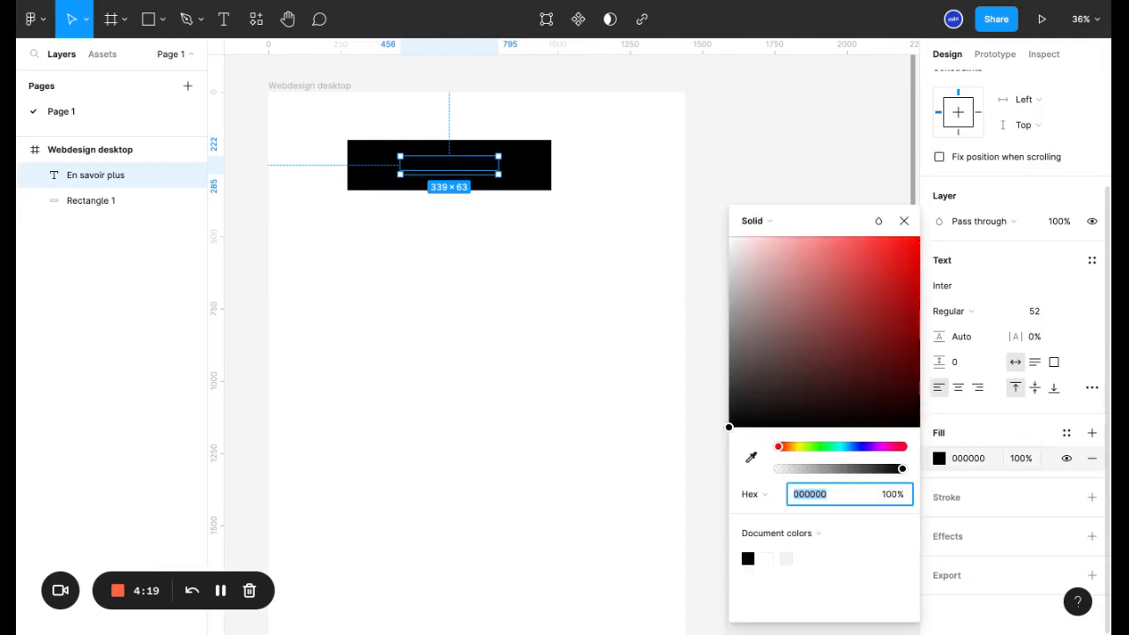
{"action": "left_click", "coordinate": [768, 262]}
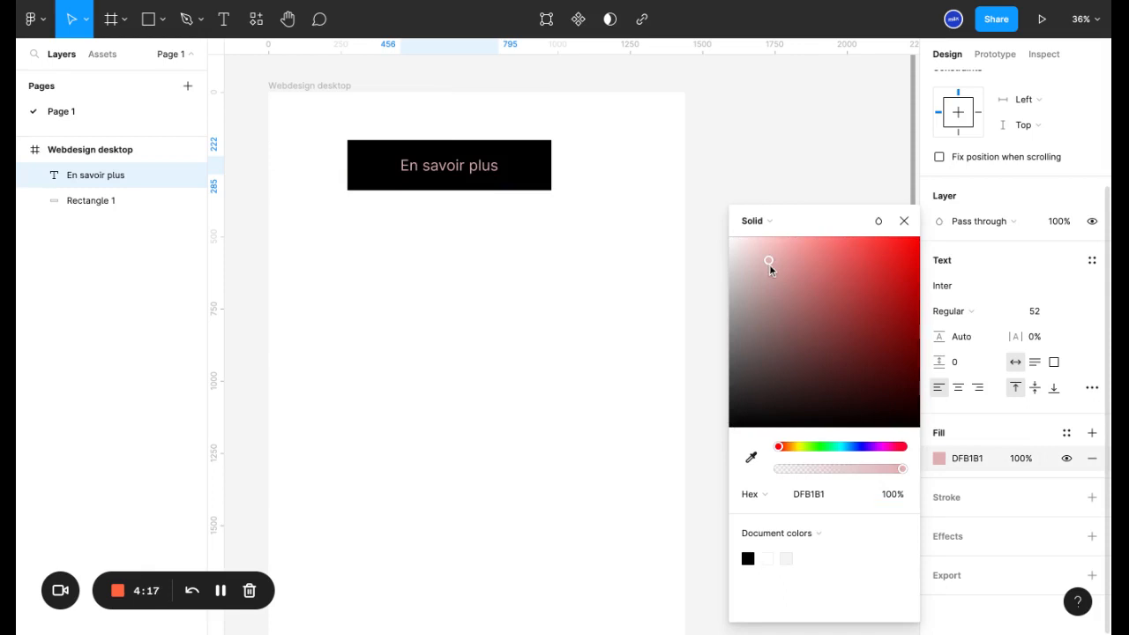
{"action": "left_click_drag", "start_coordinate": [768, 261], "coordinate": [730, 237]}
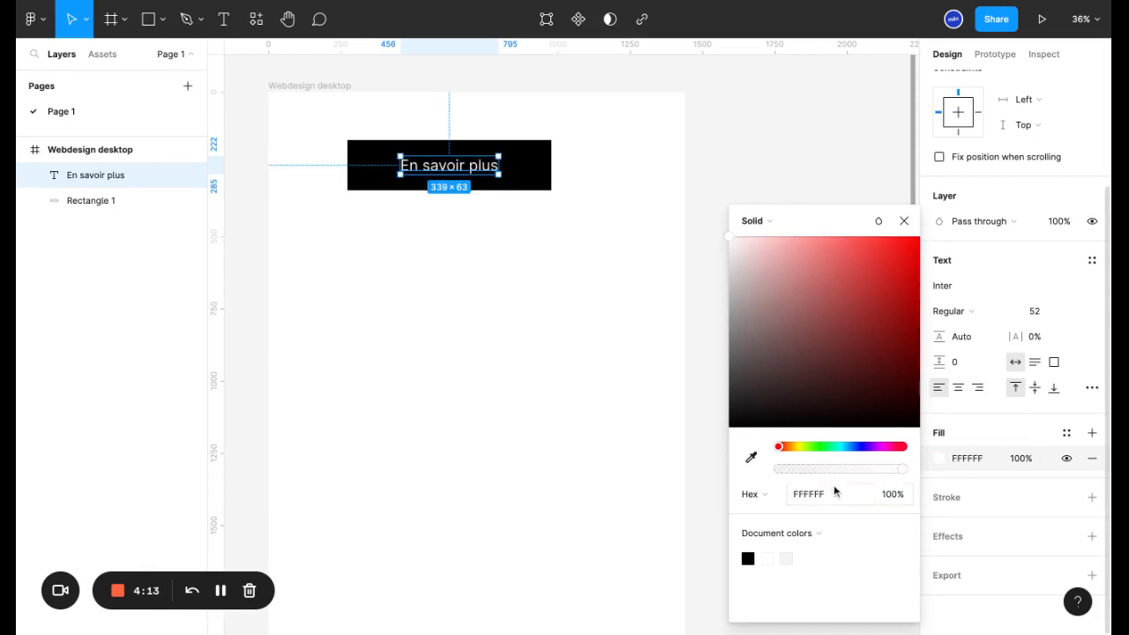
- Set the text's fill to the hex value 131313
{"action": "left_click", "coordinate": [808, 495]}
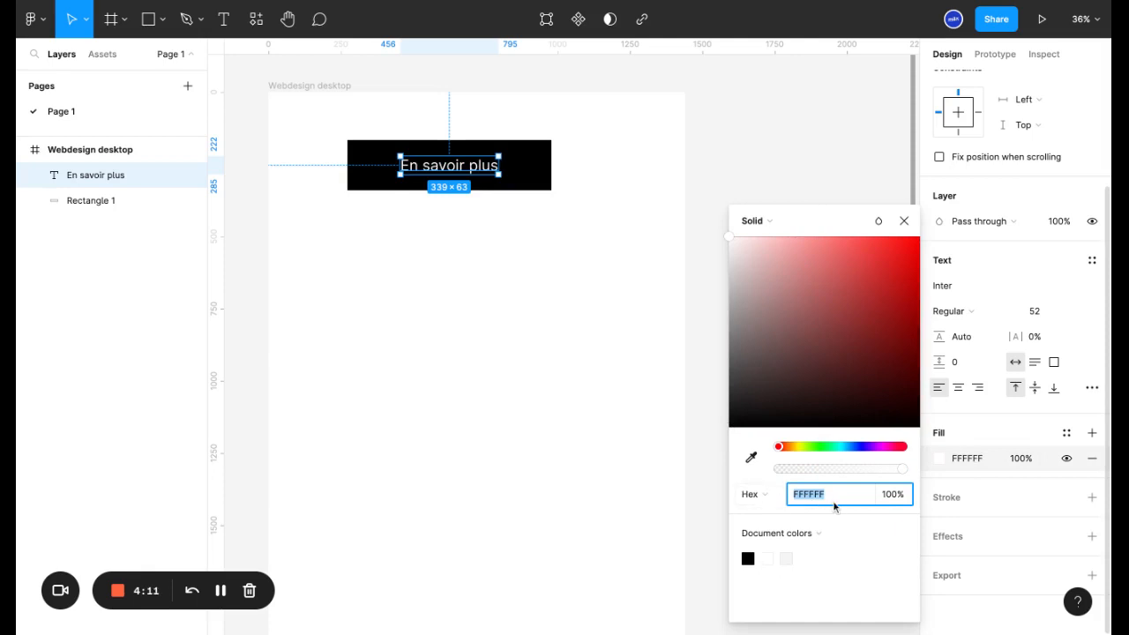
{"action": "left_click", "coordinate": [821, 498]}
{"action": "double_click", "coordinate": [819, 499]}
{"action": "type", "text": "&'"}
{"action": "type", "text": "131313"}
{"action": "key", "text": "Return"}
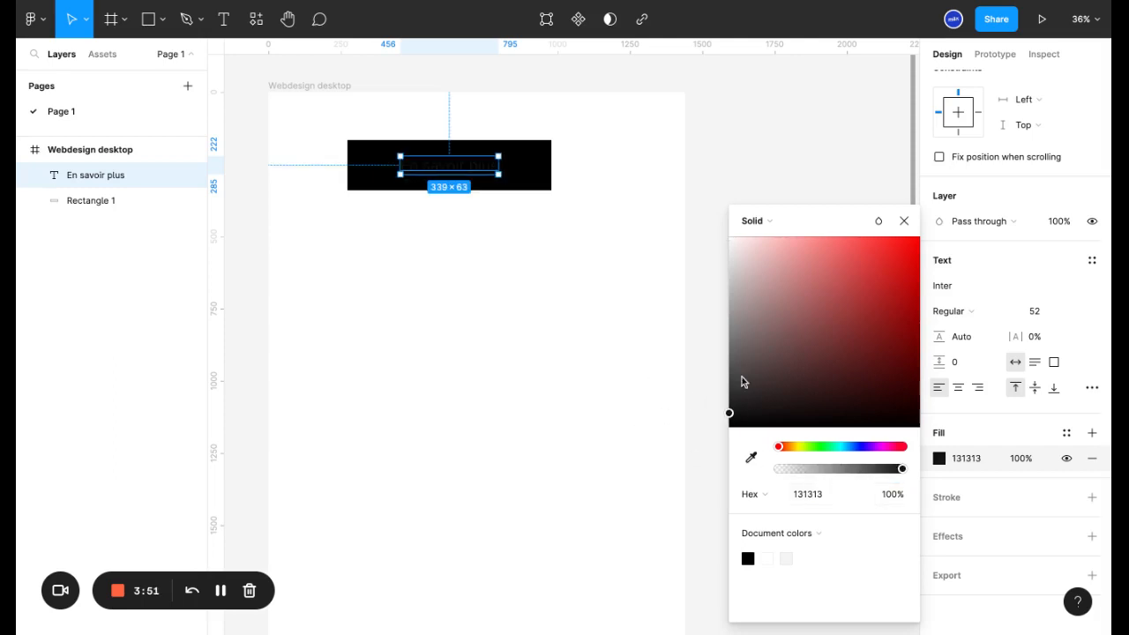
- Shift the text fill's hue to pinkish red and pick white, FFFFFF, as its color again
{"action": "left_click", "coordinate": [812, 496]}
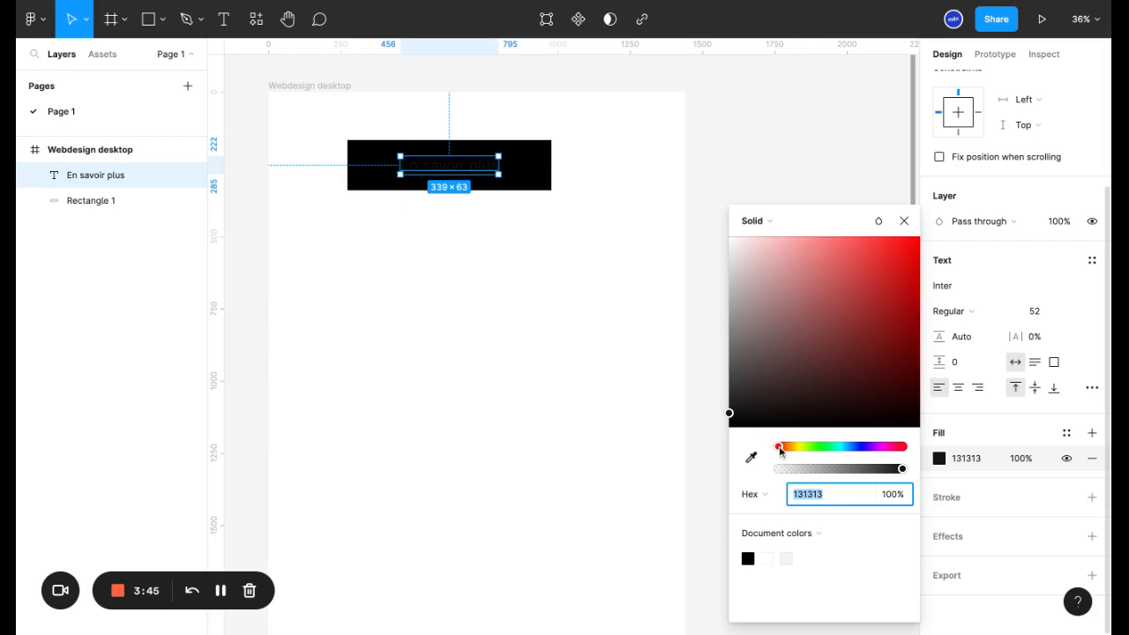
{"action": "left_click_drag", "start_coordinate": [779, 447], "coordinate": [895, 447]}
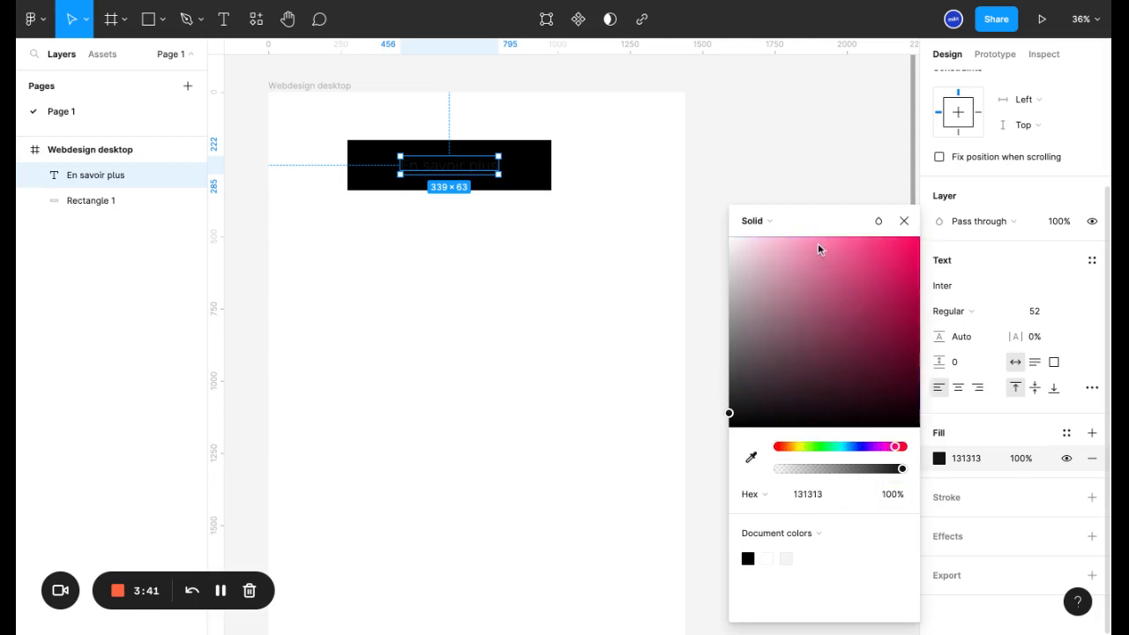
{"action": "left_click", "coordinate": [780, 409]}
{"action": "mouse_move", "coordinate": [774, 408]}
{"action": "left_mouse_down"}
{"action": "mouse_move", "coordinate": [852, 403]}
{"action": "mouse_move", "coordinate": [835, 364]}
{"action": "mouse_move", "coordinate": [786, 342]}
{"action": "mouse_move", "coordinate": [807, 397]}
{"action": "mouse_move", "coordinate": [787, 306]}
{"action": "mouse_move", "coordinate": [729, 237]}
{"action": "left_mouse_up"}
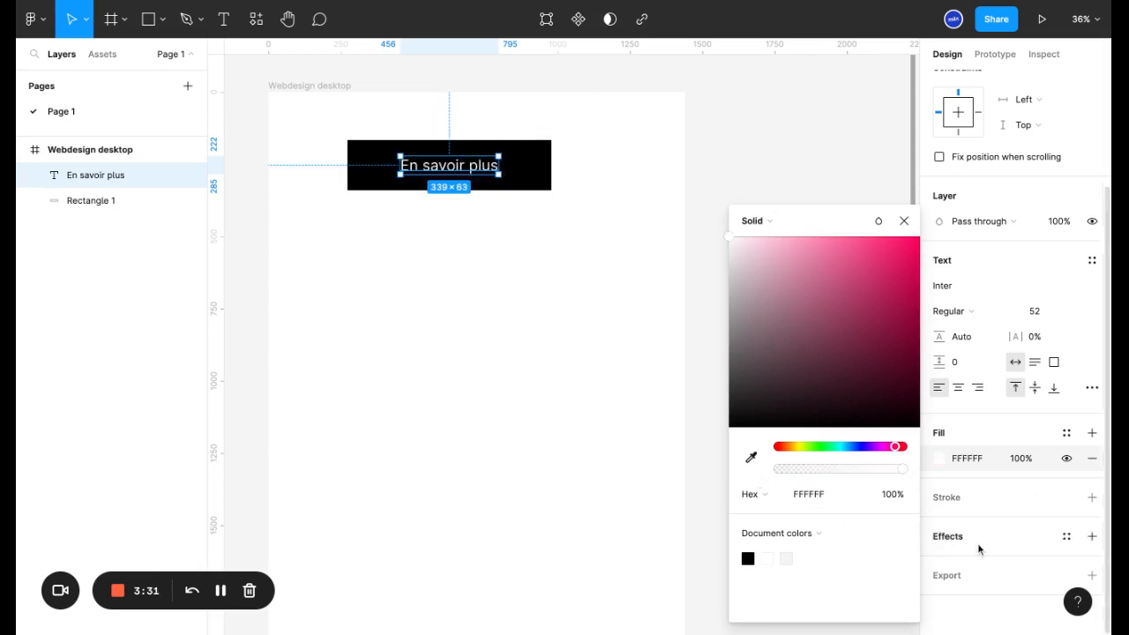
- Try a 36% opacity on the text's white fill, and raise it back to 100%
{"action": "left_click", "coordinate": [892, 495]}
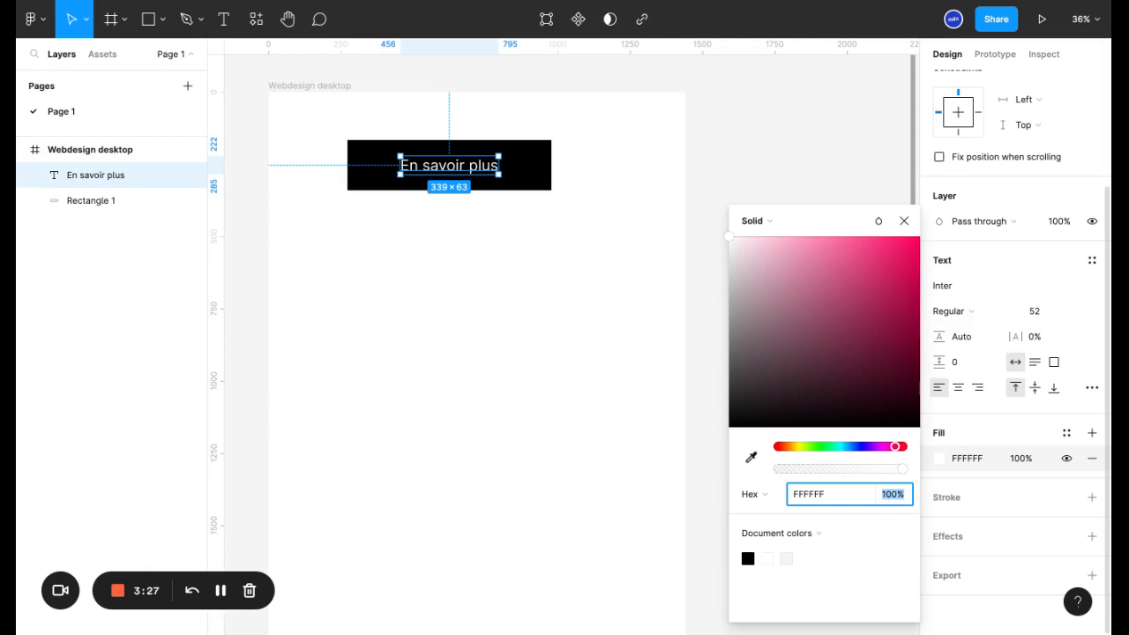
{"action": "type", "text": "36"}
{"action": "key", "text": "Return"}
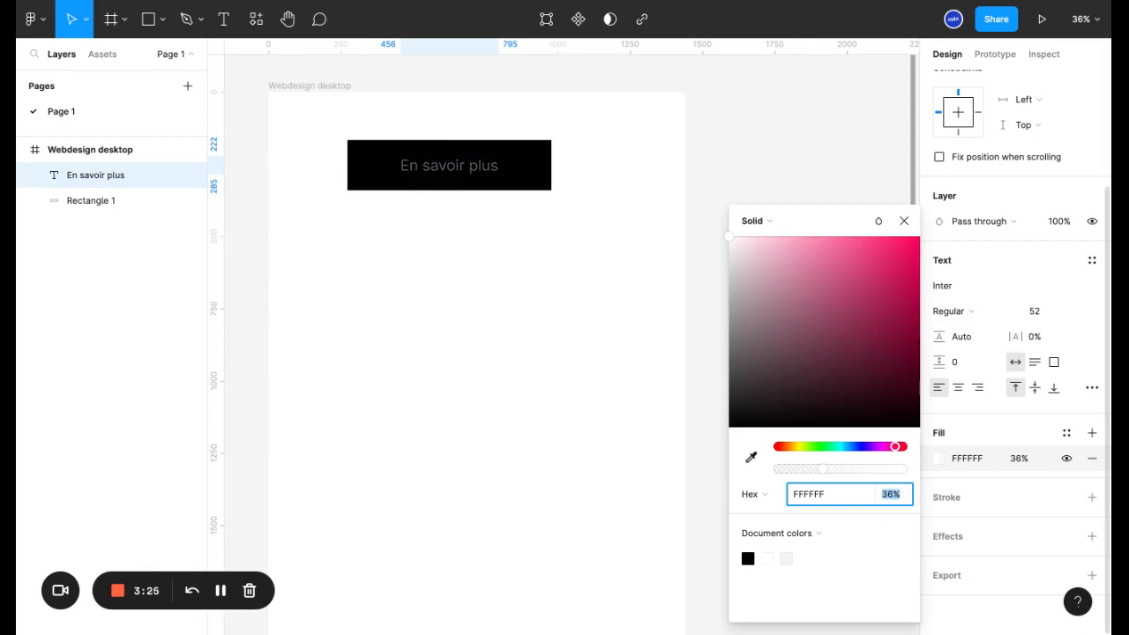
{"action": "key", "text": "shift+Down"}
{"action": "key", "text": "shift+Down"}
{"action": "key", "text": "shift+Up"}
{"action": "key", "text": "shift+Up"}
{"action": "key", "text": "shift+Up"}
{"action": "key", "text": "shift+Up"}
{"action": "key", "text": "shift+Up"}
{"action": "key", "text": "shift+Up"}
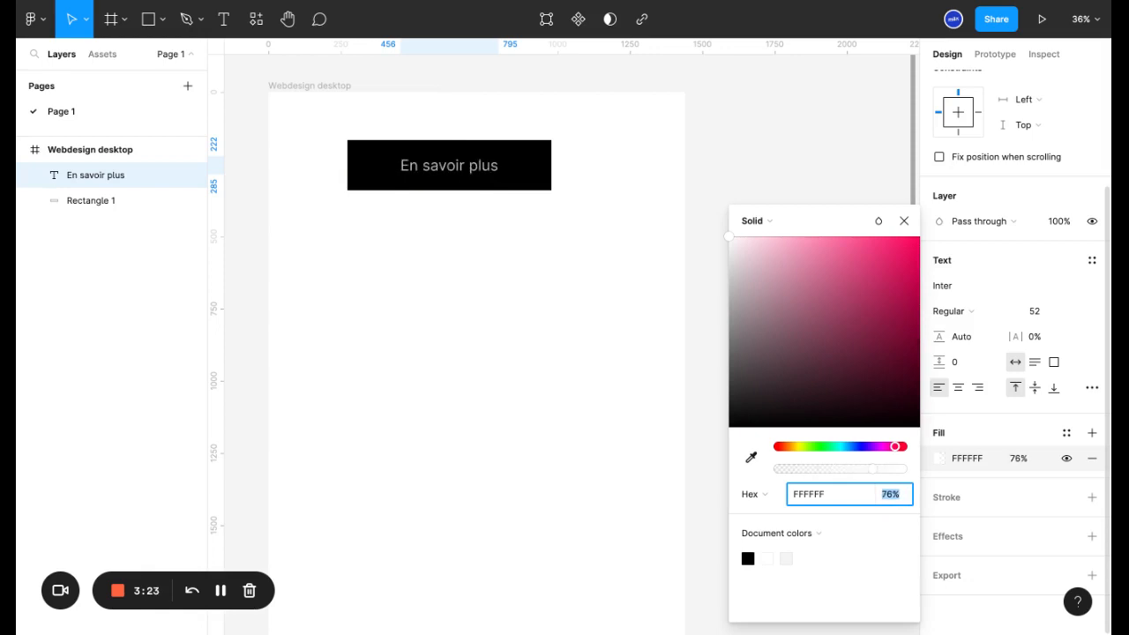
{"action": "key", "text": "shift+Up"}
{"action": "key", "text": "shift+Up"}
{"action": "key", "text": "shift+Up"}
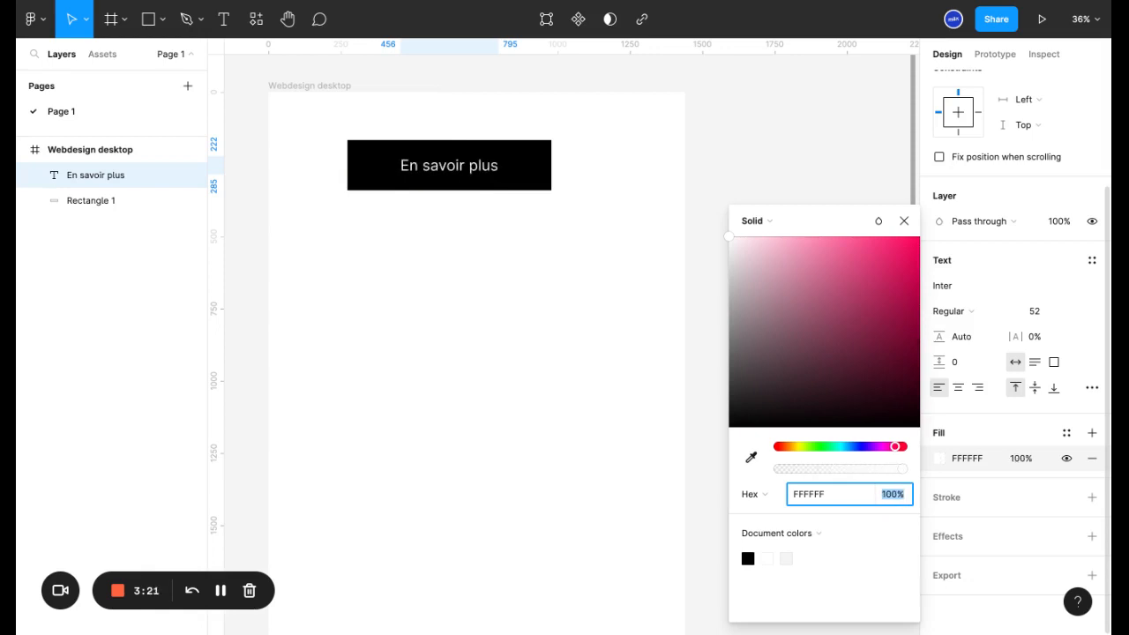
{"action": "left_click", "coordinate": [799, 534]}
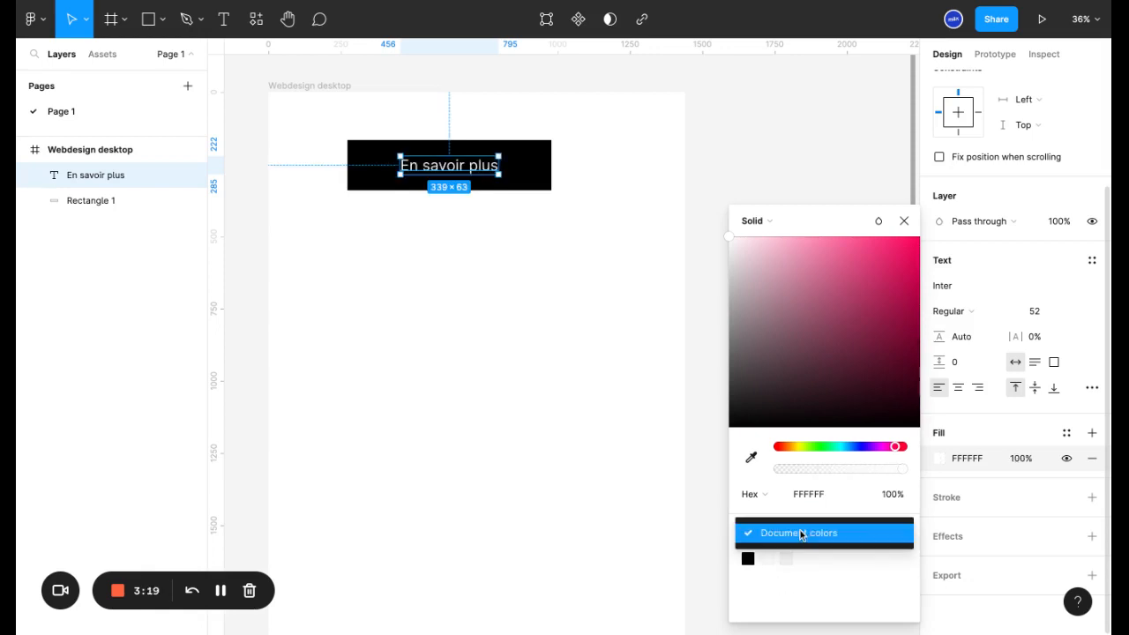
{"action": "left_click", "coordinate": [799, 540]}
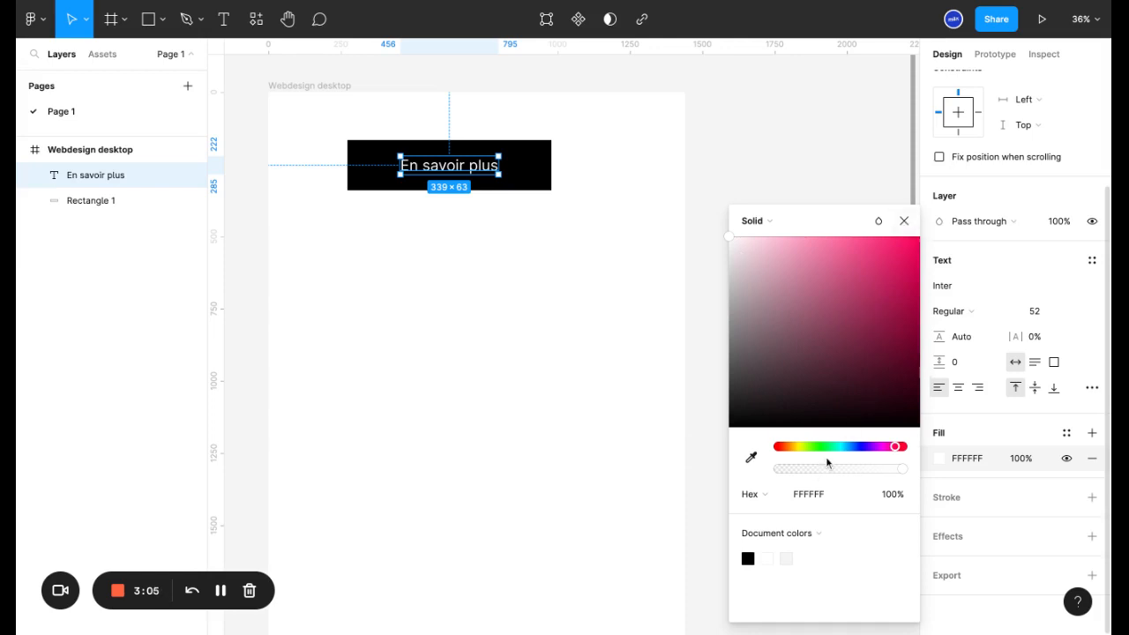
- Create a new color style named "RED" from the text's white fill
{"action": "left_click", "coordinate": [904, 221]}
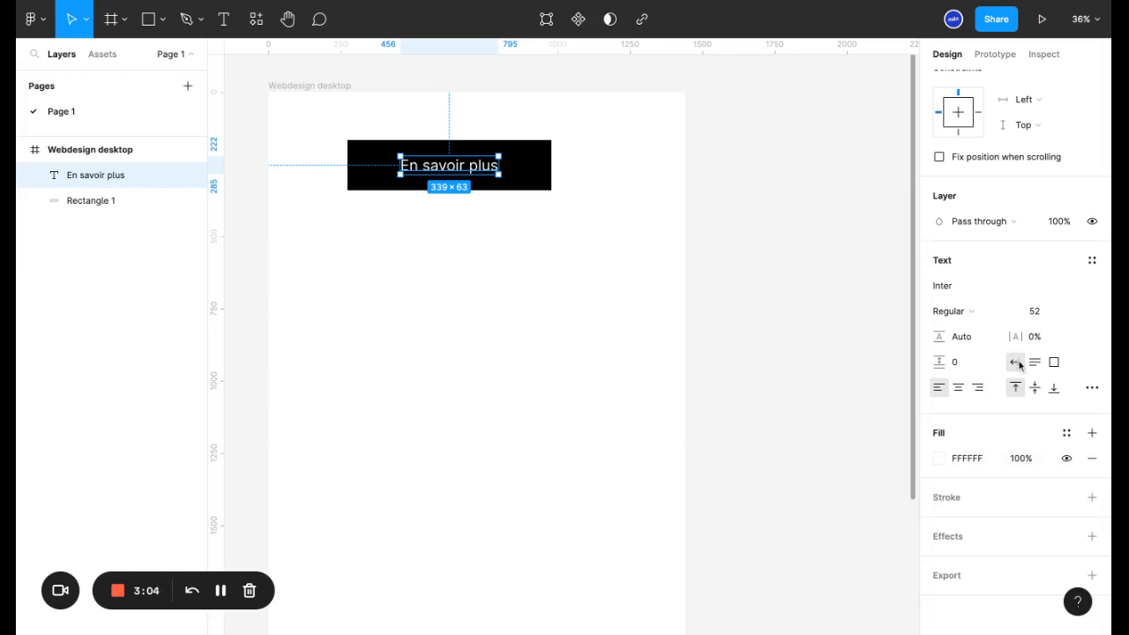
{"action": "left_click", "coordinate": [1067, 433]}
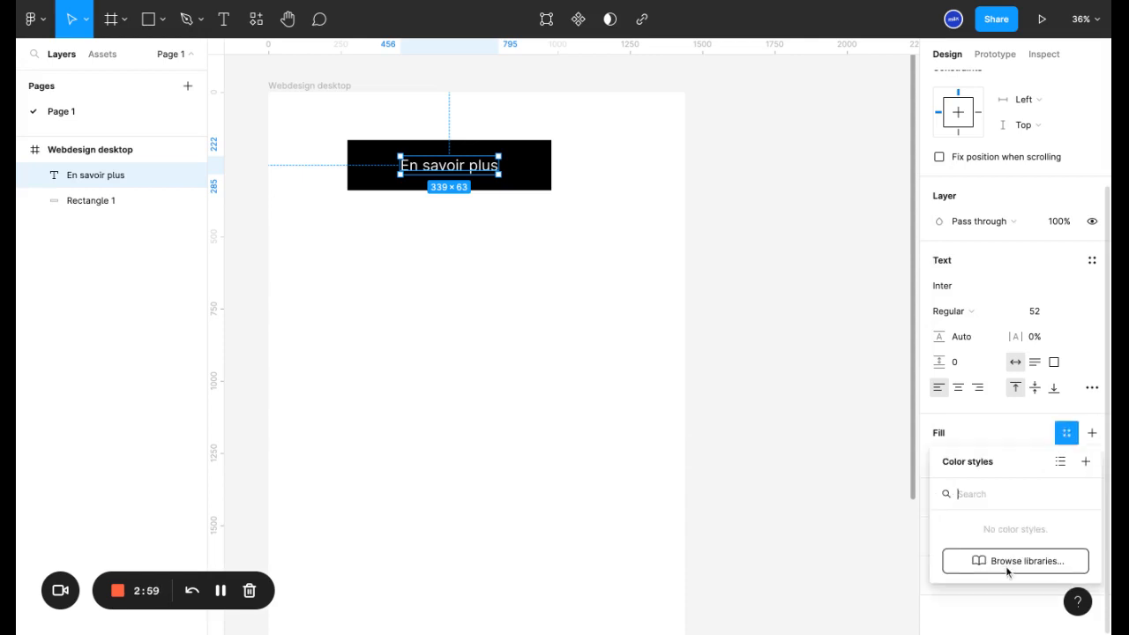
{"action": "left_click", "coordinate": [1087, 462]}
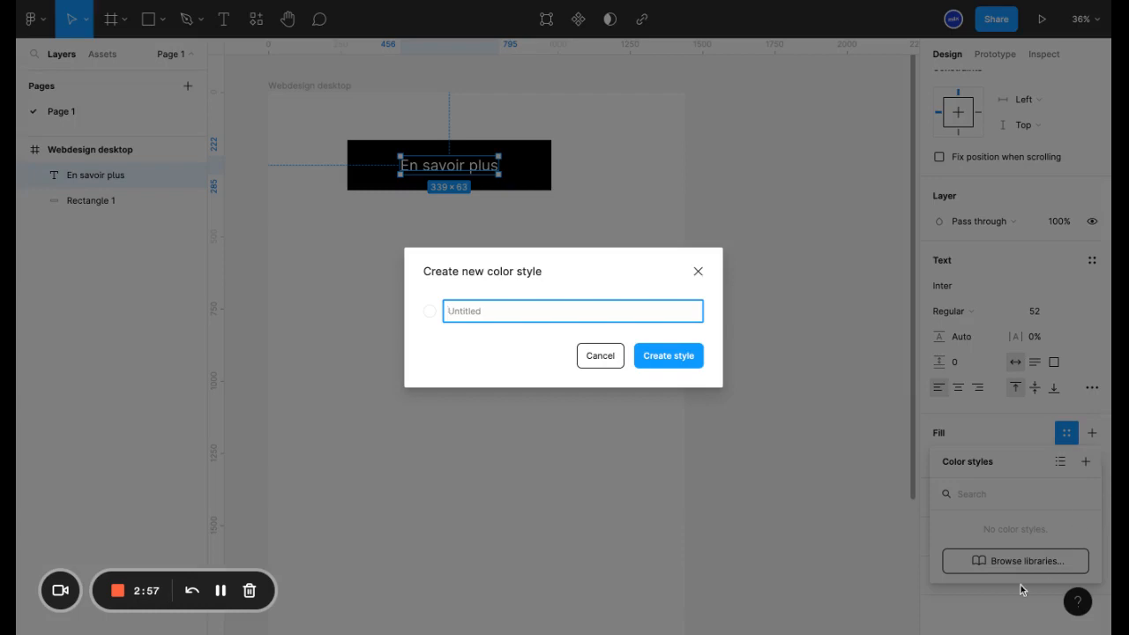
{"action": "type", "text": "RED"}
{"action": "left_click", "coordinate": [680, 359]}
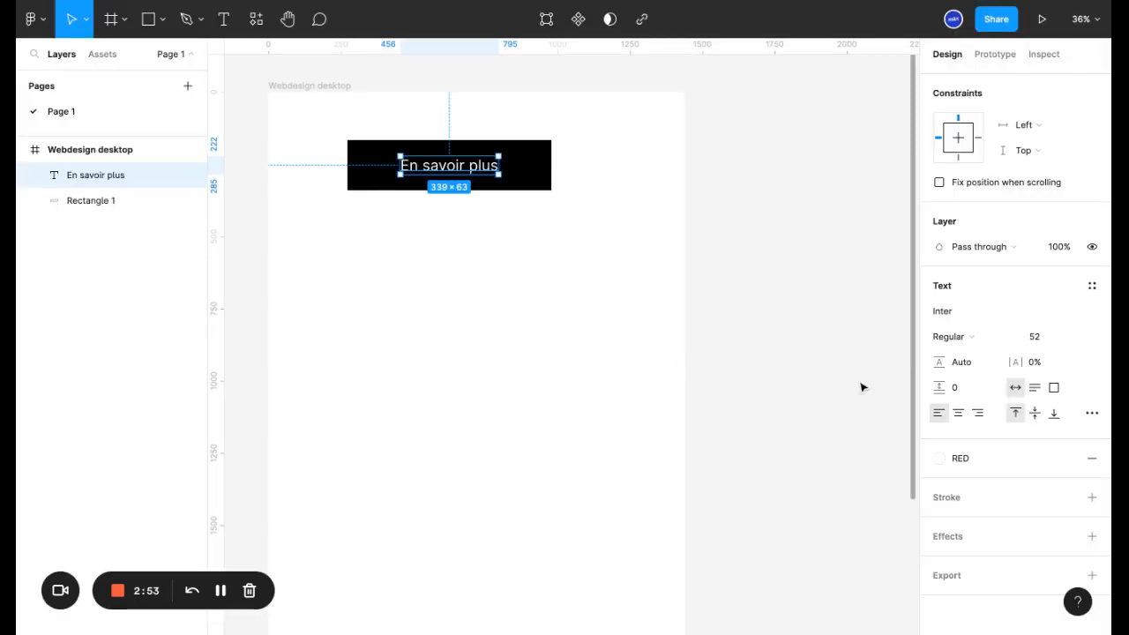
- Open the text fill's color styles and choose the existing RED style again
{"action": "left_click", "coordinate": [937, 456]}
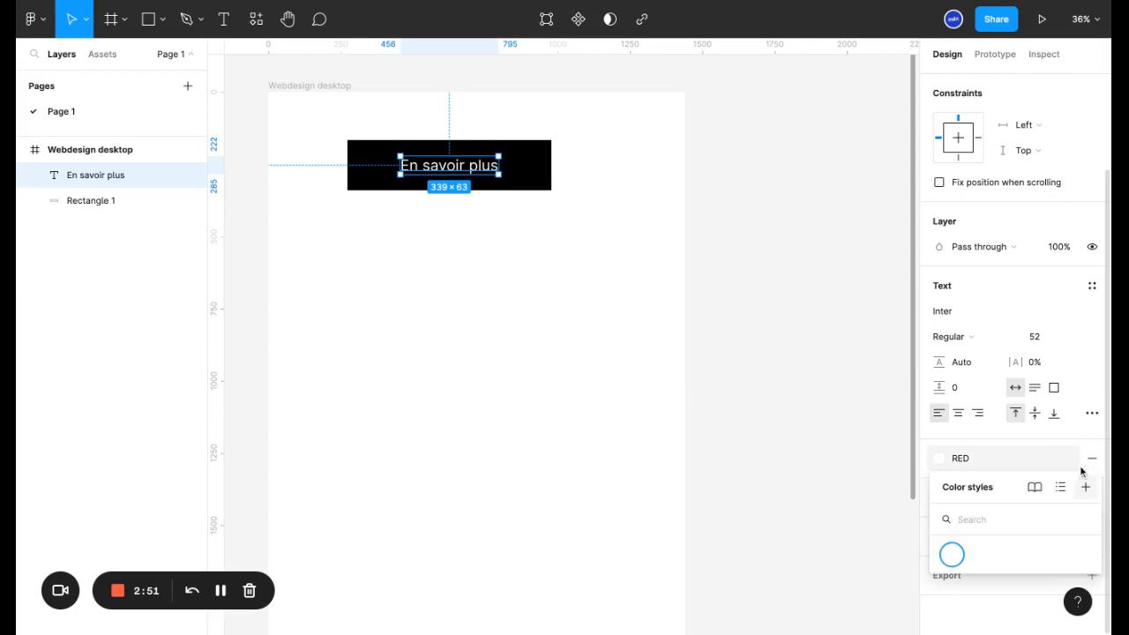
{"action": "left_click", "coordinate": [1023, 459]}
{"action": "left_click", "coordinate": [1023, 460]}
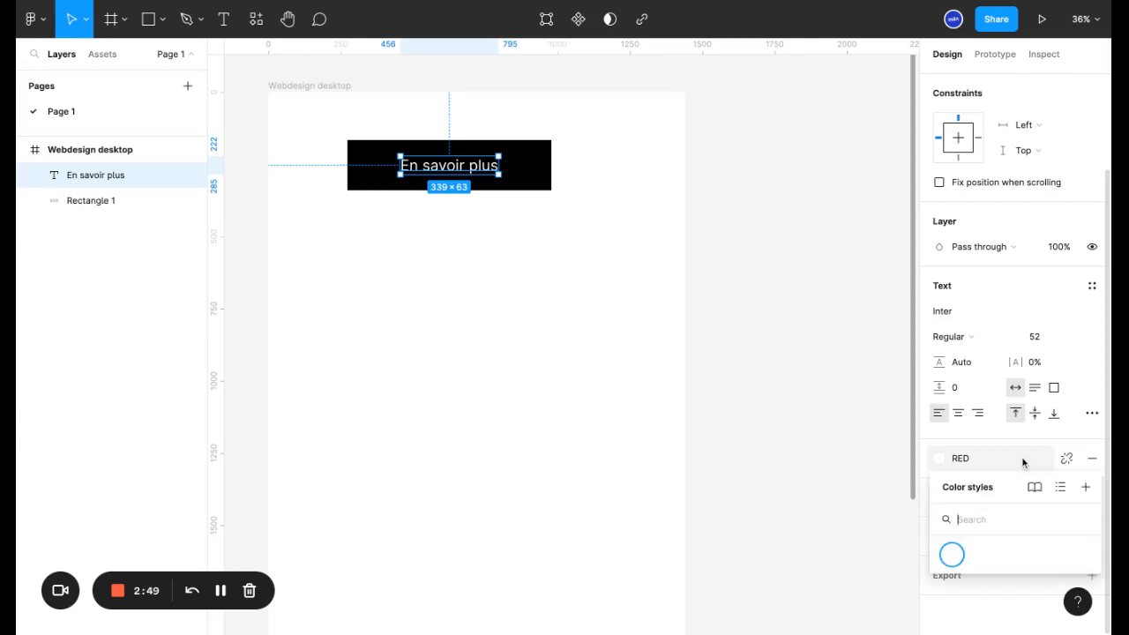
{"action": "left_click", "coordinate": [953, 551]}
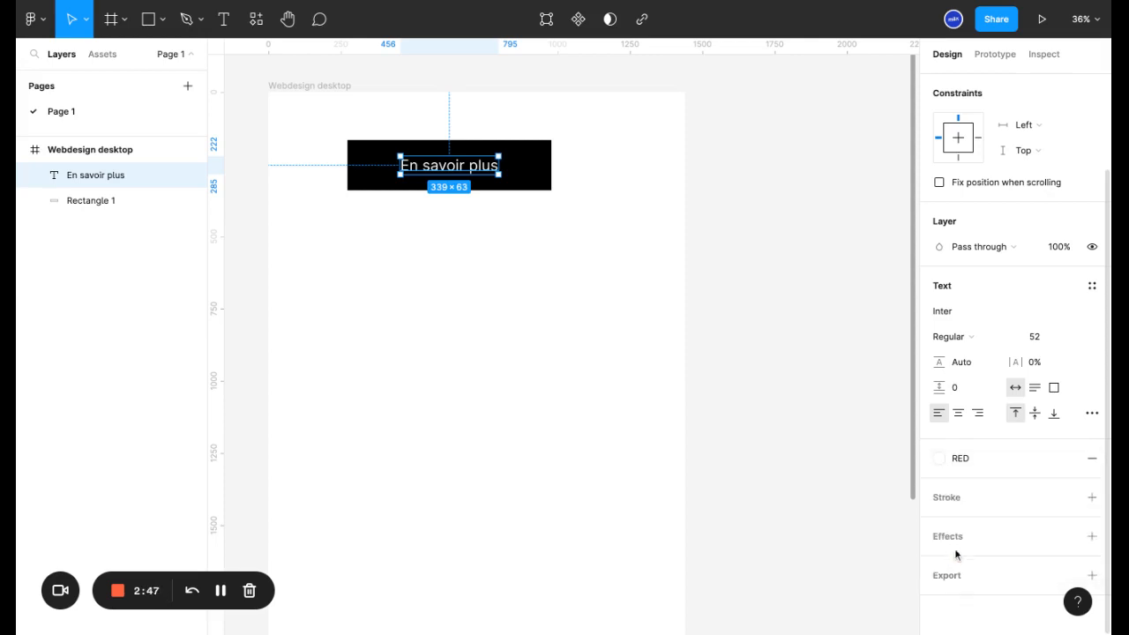
- Remove the RED style from the text and give it a new solid fill of pure red, FF0000
{"action": "left_click", "coordinate": [1092, 460]}
{"action": "left_click", "coordinate": [1092, 459]}
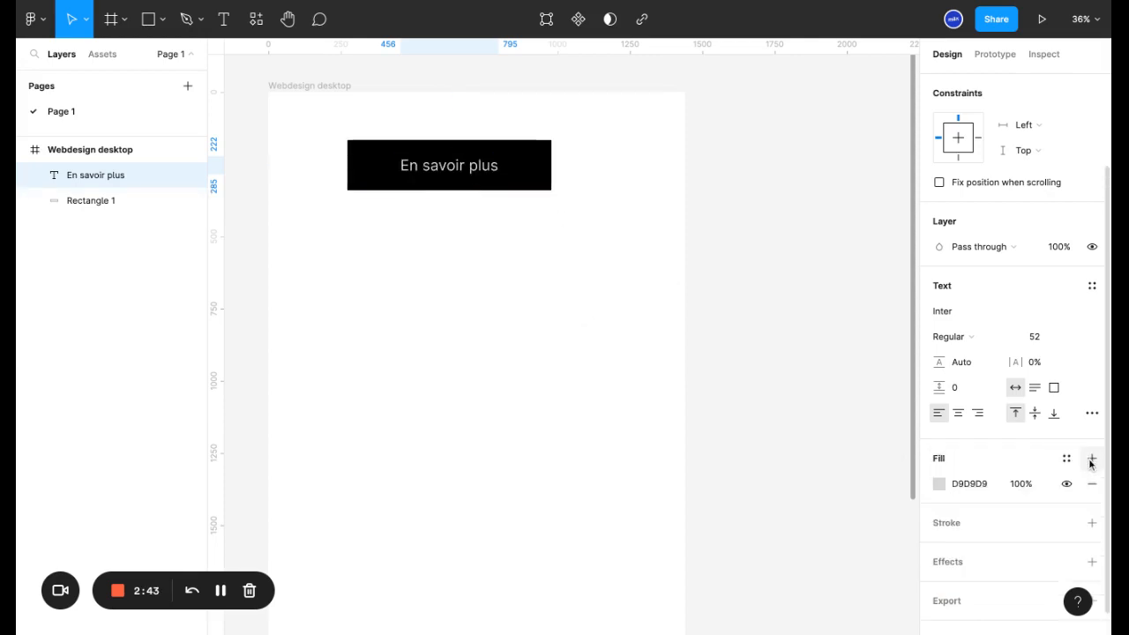
{"action": "left_click", "coordinate": [449, 165]}
{"action": "left_click", "coordinate": [941, 485]}
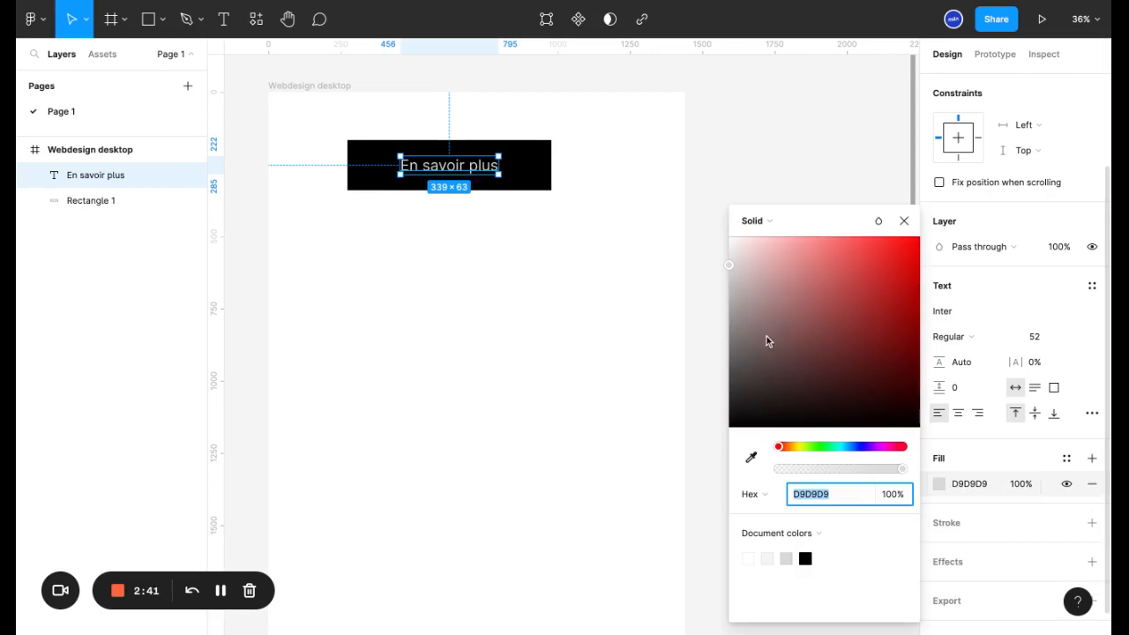
{"action": "left_click_drag", "start_coordinate": [777, 293], "coordinate": [919, 237]}
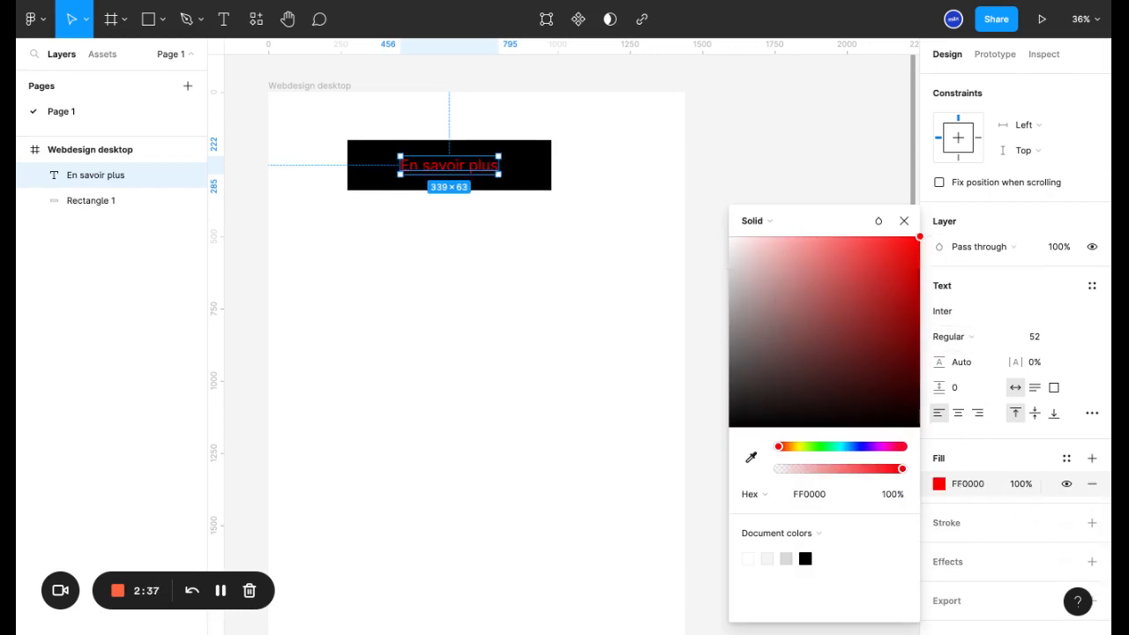
{"action": "left_click", "coordinate": [1093, 459]}
{"action": "left_click", "coordinate": [1092, 484]}
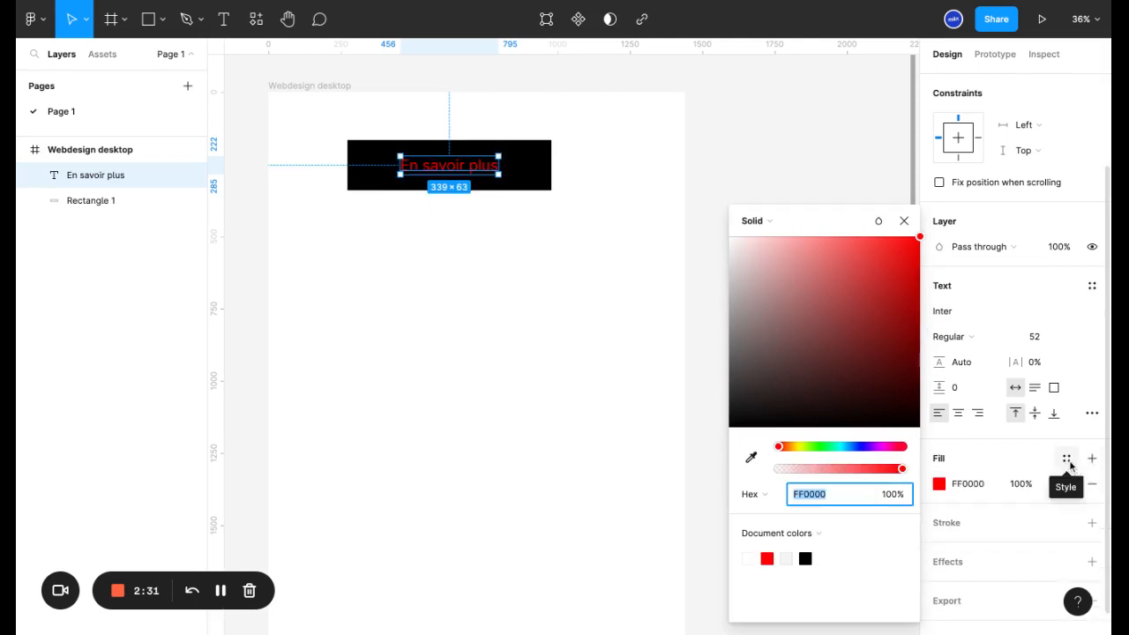
- Create a new color style named "RED" from the text's FF0000 fill
{"action": "left_click", "coordinate": [1067, 459]}
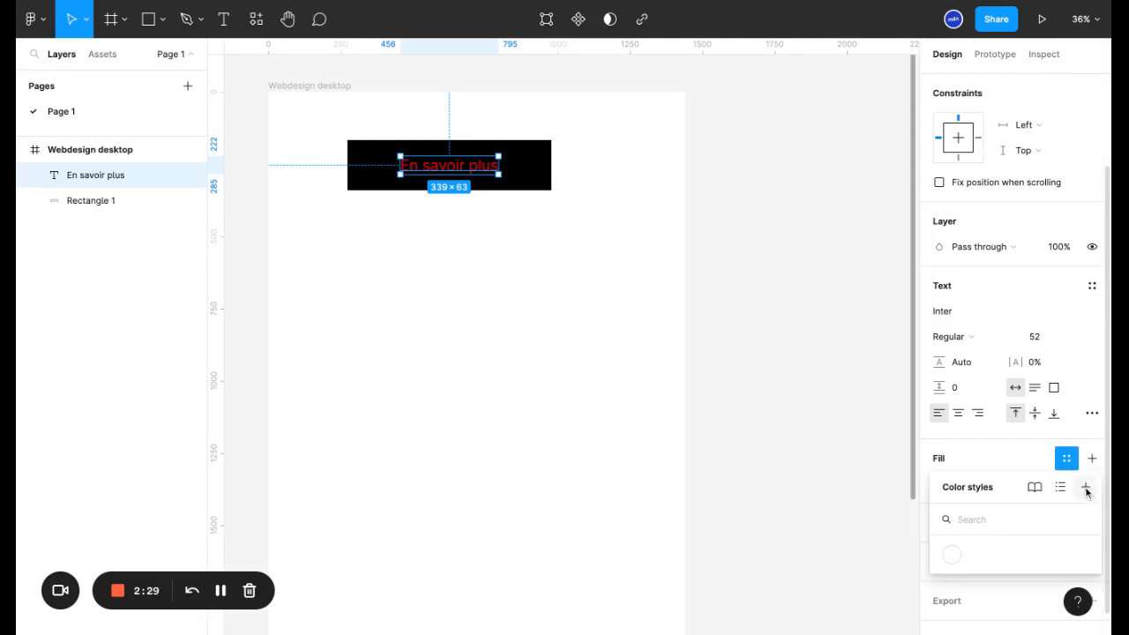
{"action": "left_click", "coordinate": [1086, 489]}
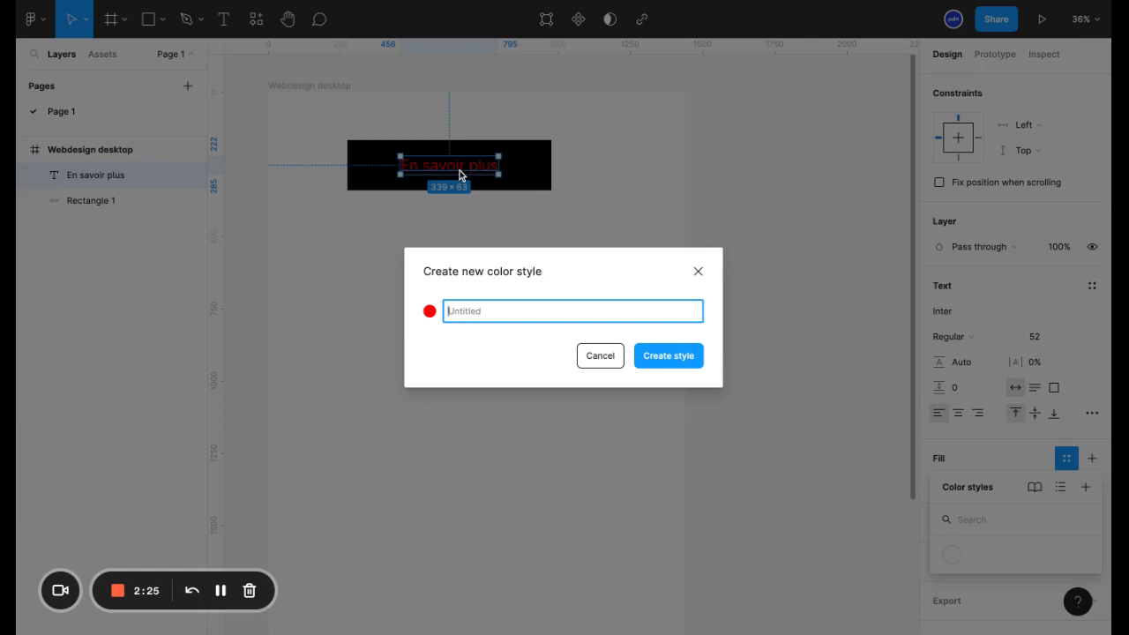
{"action": "type", "text": "RED"}
{"action": "left_click", "coordinate": [672, 356]}
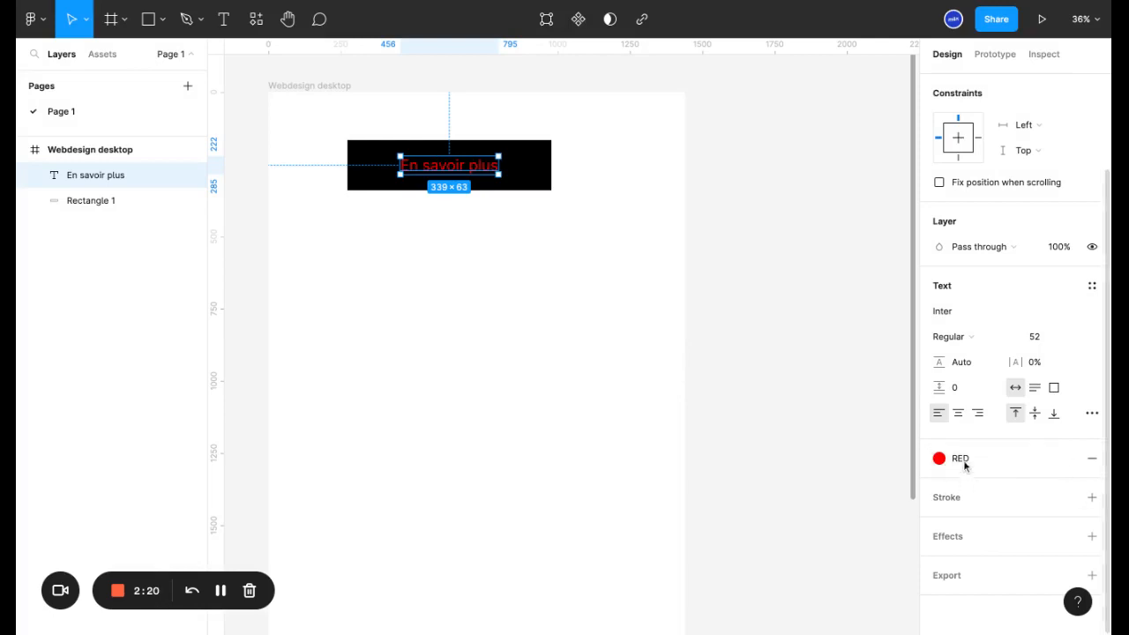
{"action": "left_click", "coordinate": [532, 388]}
- Try a pure red fill, FF0000, on the black rectangle behind the text
{"action": "left_click", "coordinate": [532, 181]}
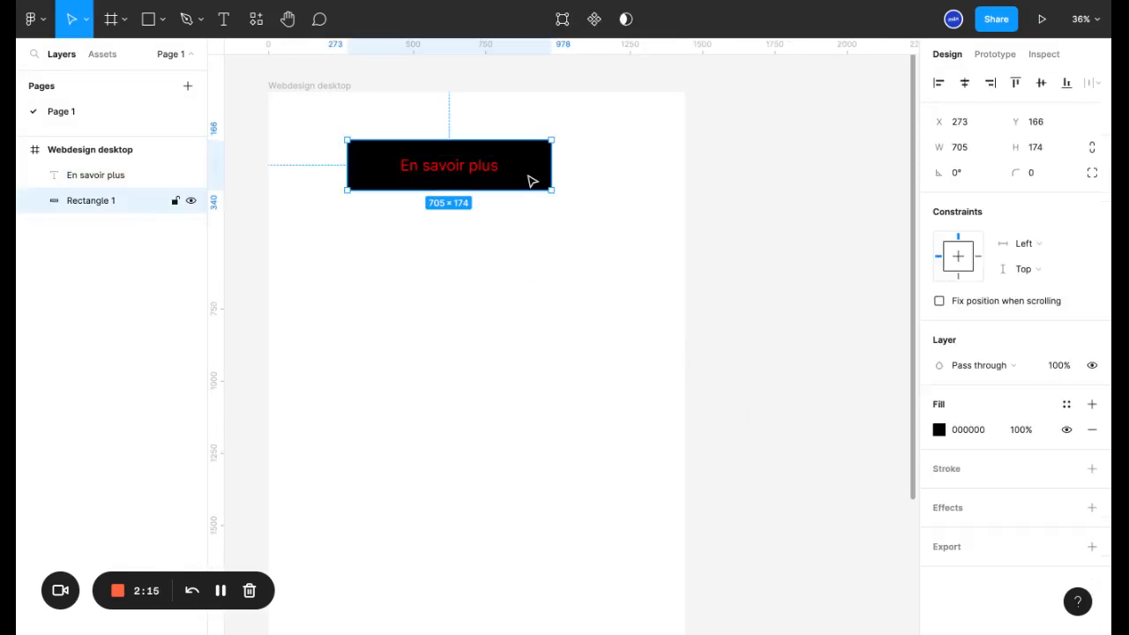
{"action": "left_click", "coordinate": [939, 430]}
{"action": "type", "text": "FE0000"}
{"action": "key", "text": "Return"}
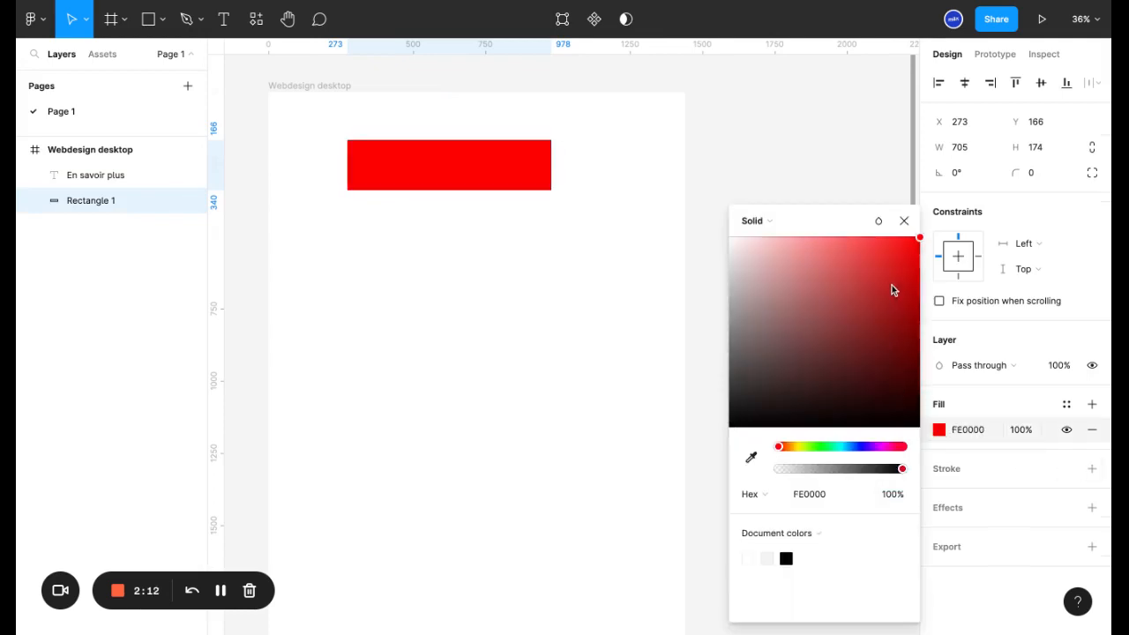
{"action": "left_click_drag", "start_coordinate": [892, 286], "coordinate": [920, 236]}
{"action": "left_click", "coordinate": [825, 494]}
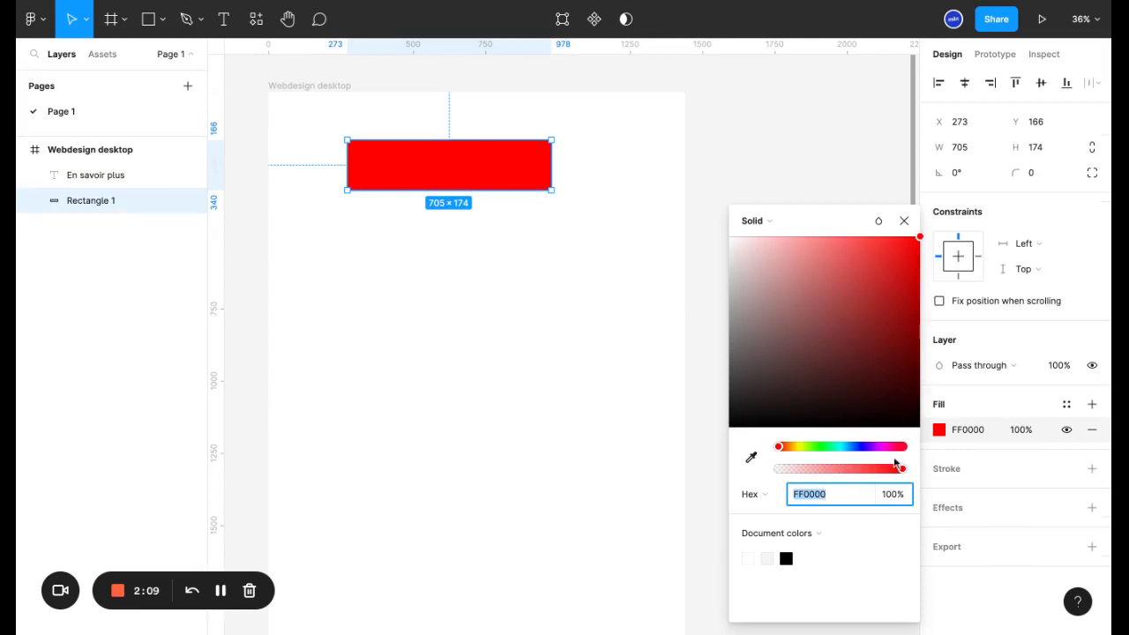
- Apply the red RED color style to the rectangle's fill, and remove it again
{"action": "left_click", "coordinate": [1068, 406]}
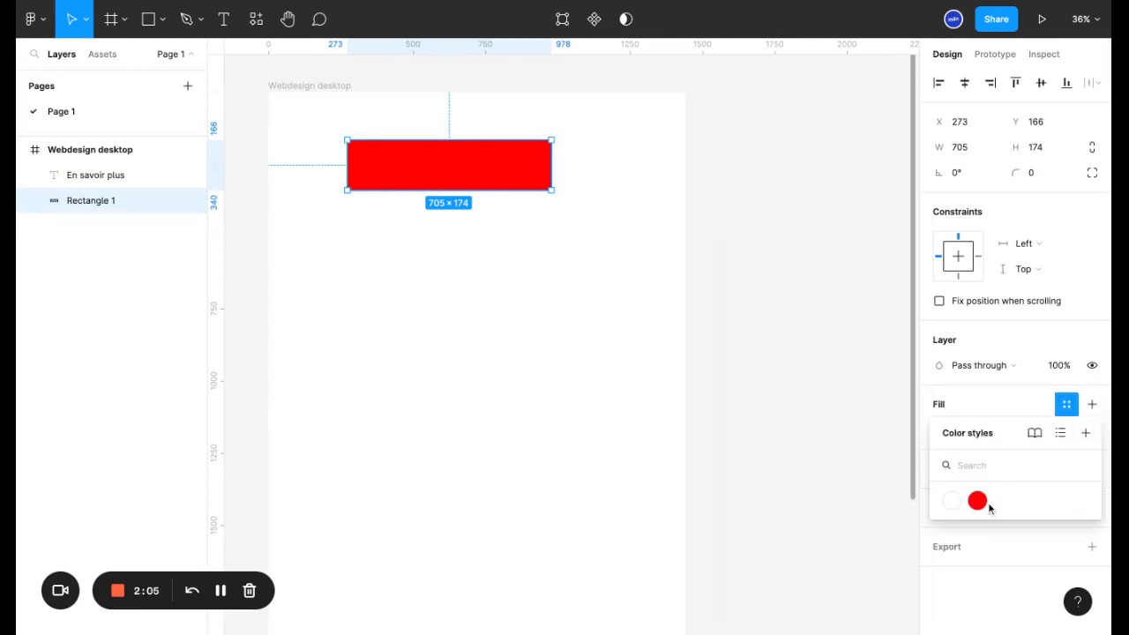
{"action": "left_click", "coordinate": [979, 502]}
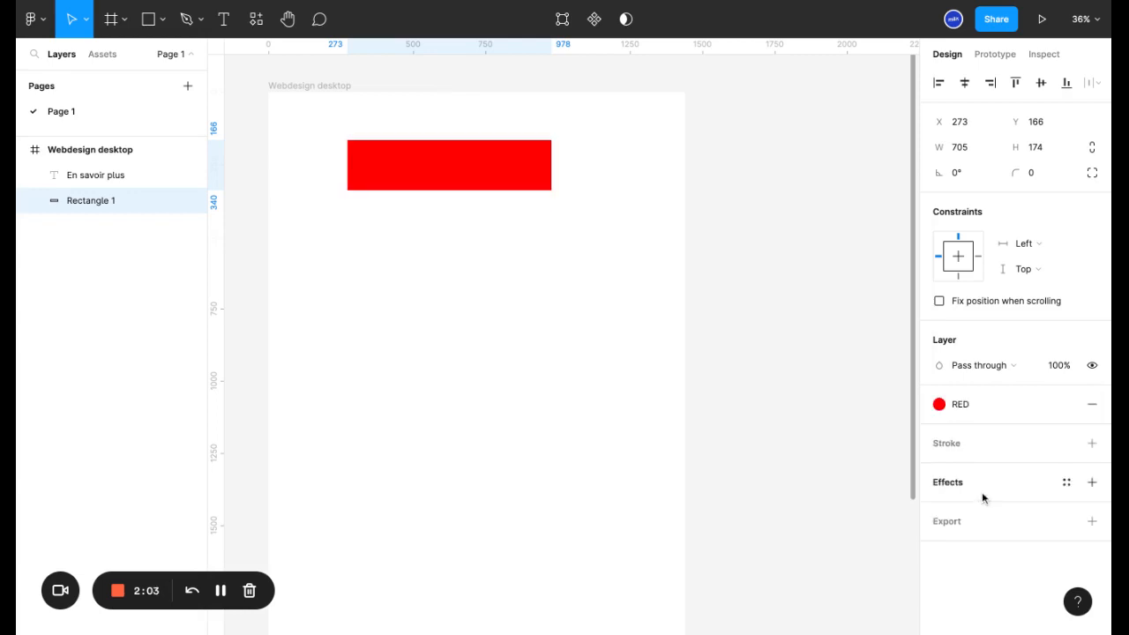
{"action": "left_click", "coordinate": [1093, 405]}
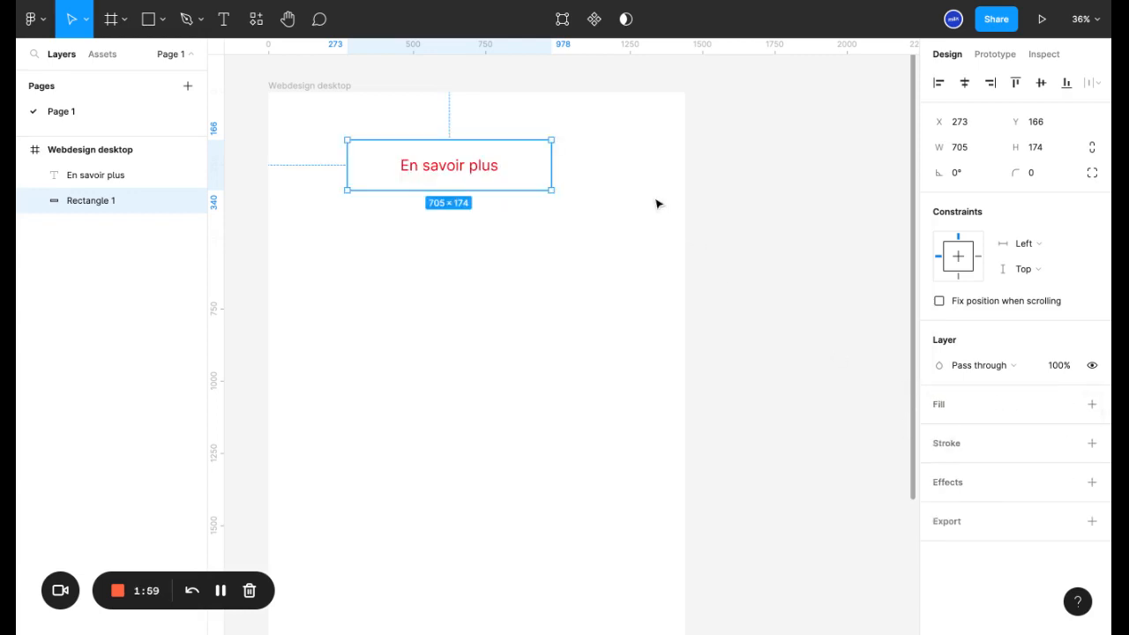
- Undo the rectangle's fill and style changes back to its black fill, and deselect it
{"action": "key", "text": "ctrl+z"}
{"action": "key", "text": "ctrl+z"}
{"action": "key", "text": "ctrl+z"}
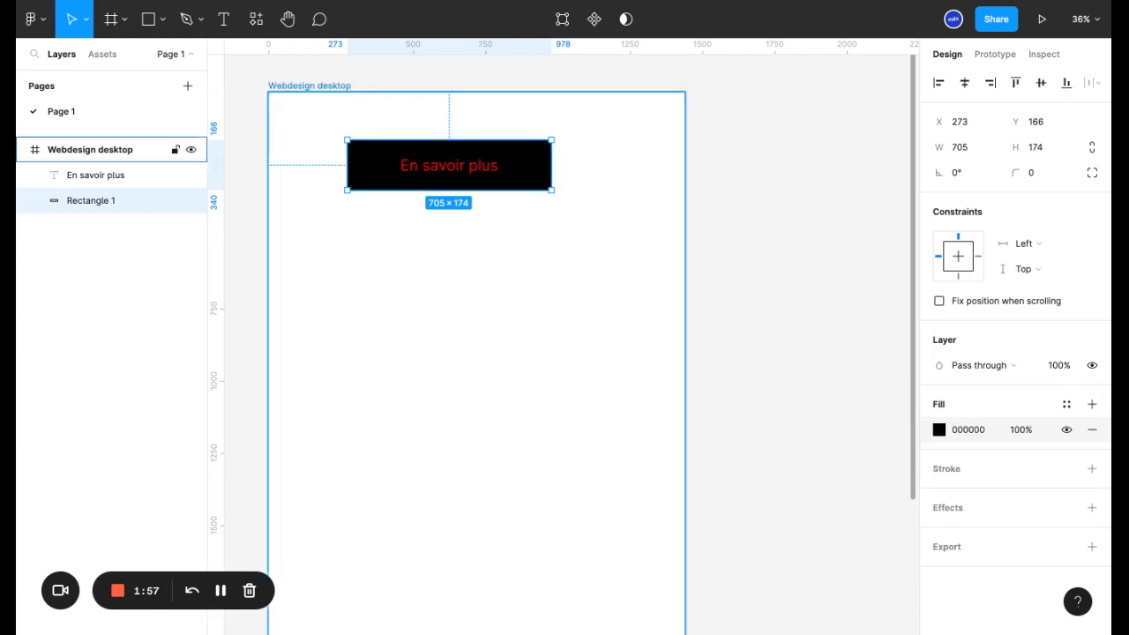
{"action": "left_click", "coordinate": [769, 254]}
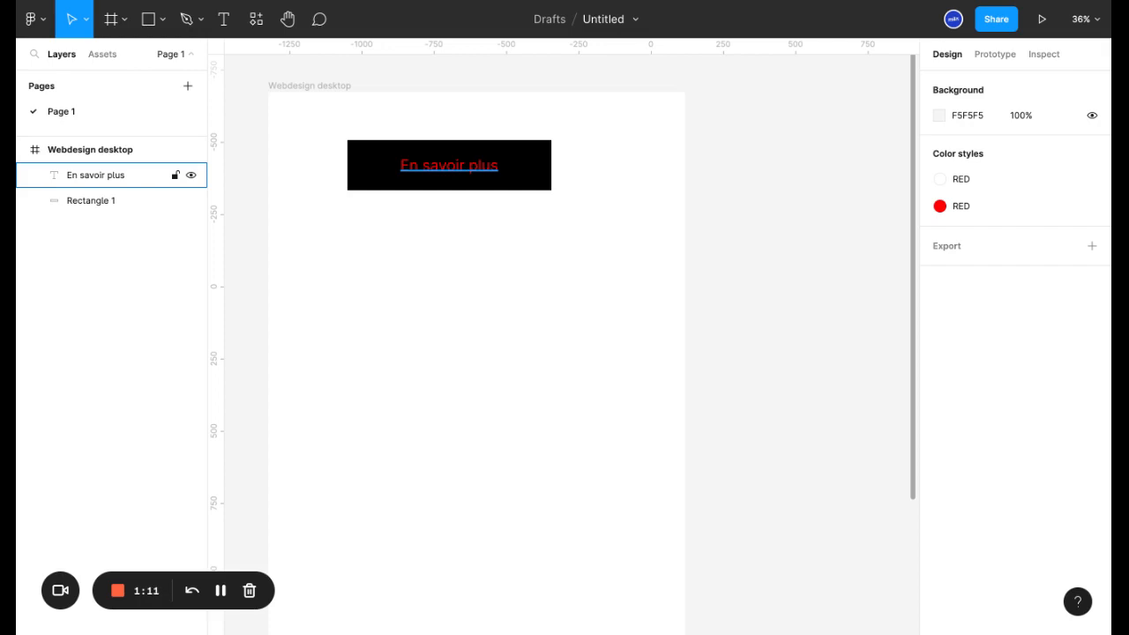
{"action": "left_click", "coordinate": [668, 169]}
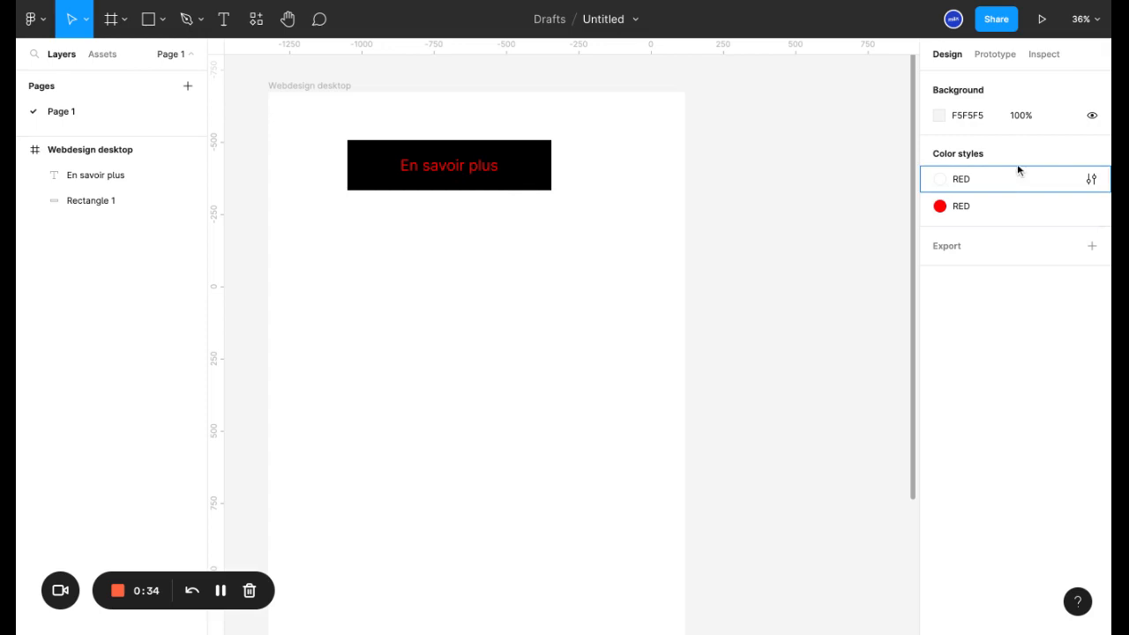
- Edit the red RED color style, darkening its color to B40000
{"action": "left_click", "coordinate": [1092, 207]}
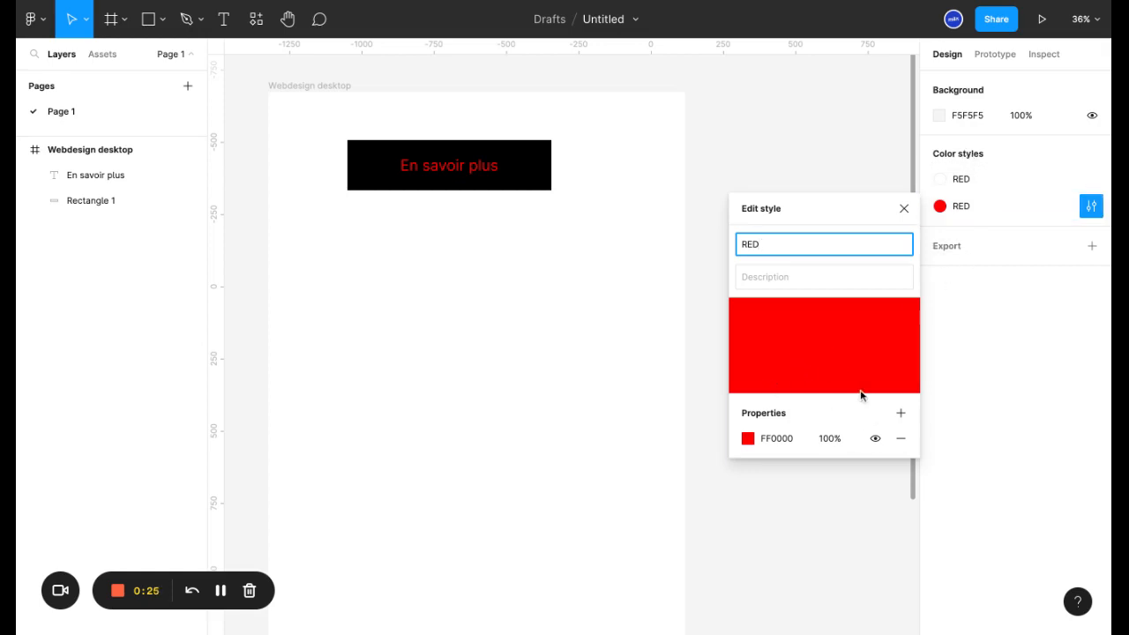
{"action": "left_click", "coordinate": [748, 438]}
{"action": "left_click", "coordinate": [703, 371]}
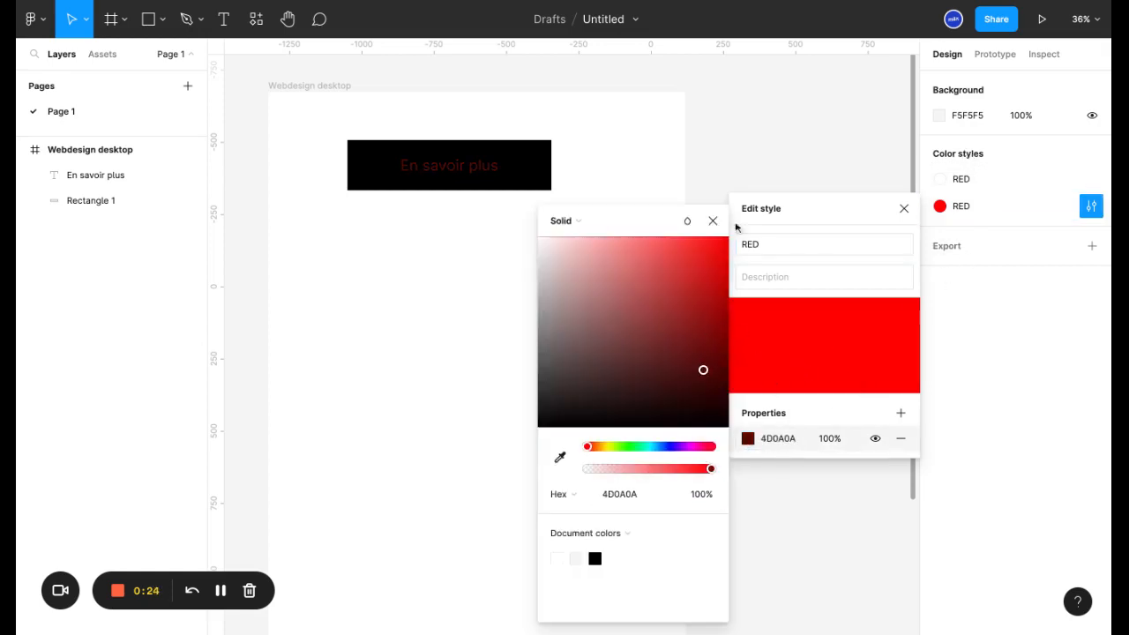
{"action": "left_click", "coordinate": [728, 280]}
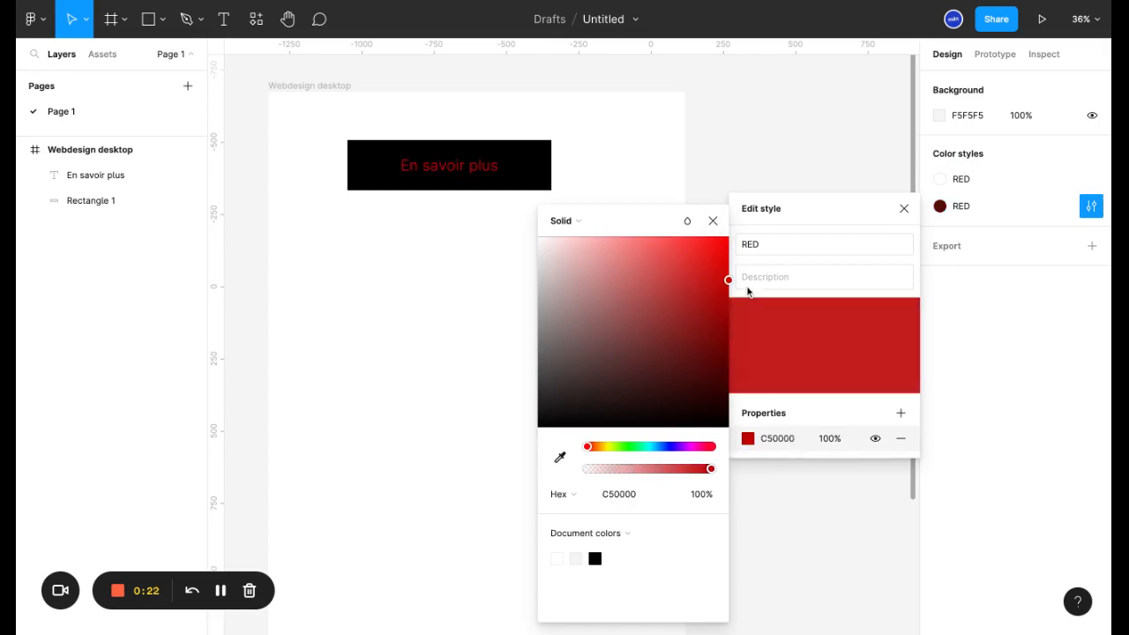
{"action": "left_click_drag", "start_coordinate": [717, 267], "coordinate": [728, 292]}
{"action": "left_click", "coordinate": [713, 221]}
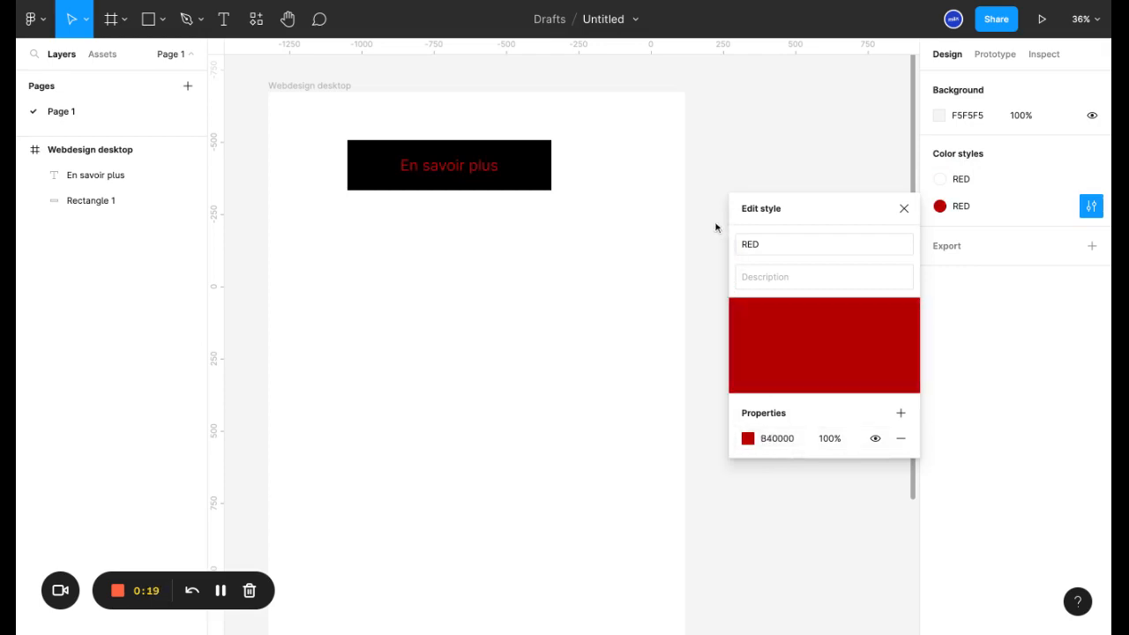
{"action": "left_click", "coordinate": [815, 505]}
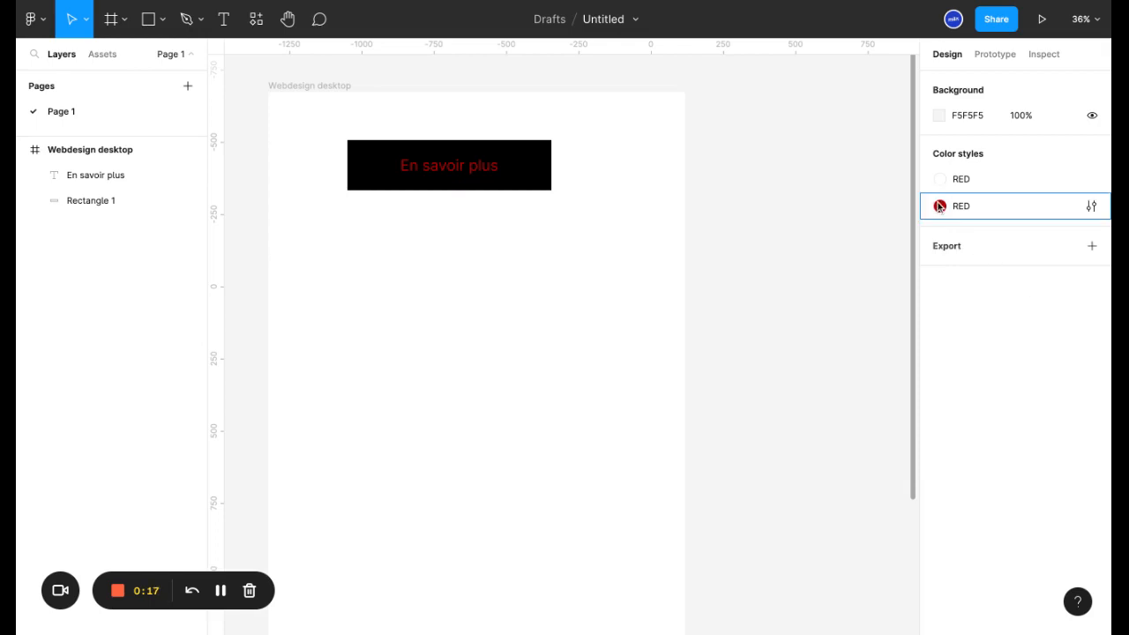